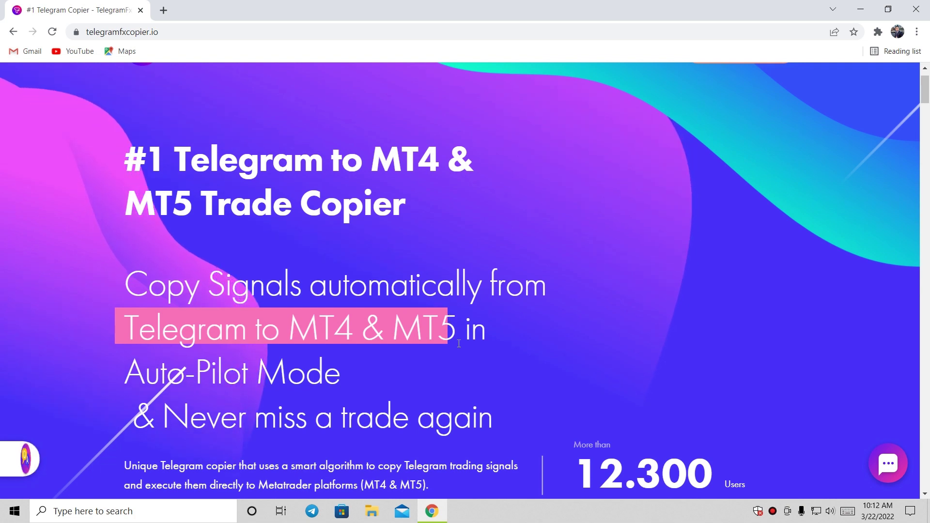
Step: Go to Programs and Features from Control Panel's Programs category to list installed programs
scroll(402, 342, "up", 1)
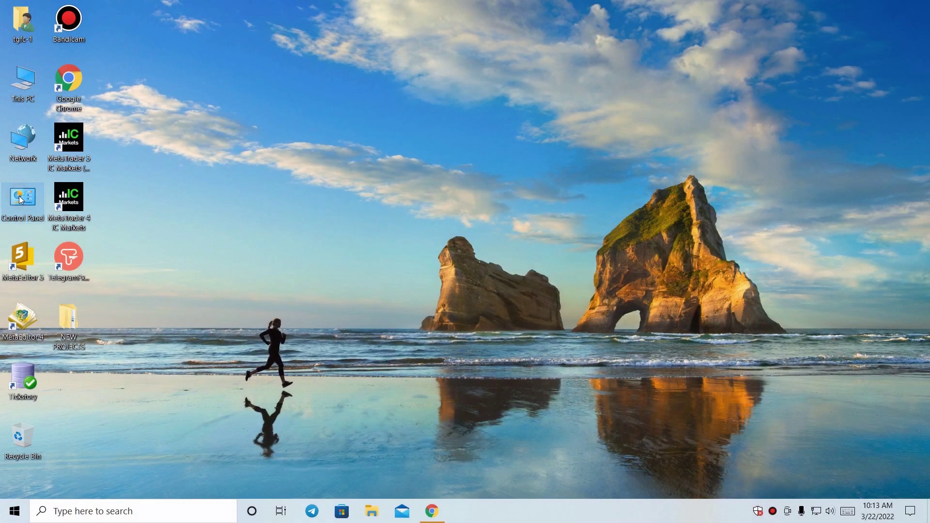
double_click(22, 199)
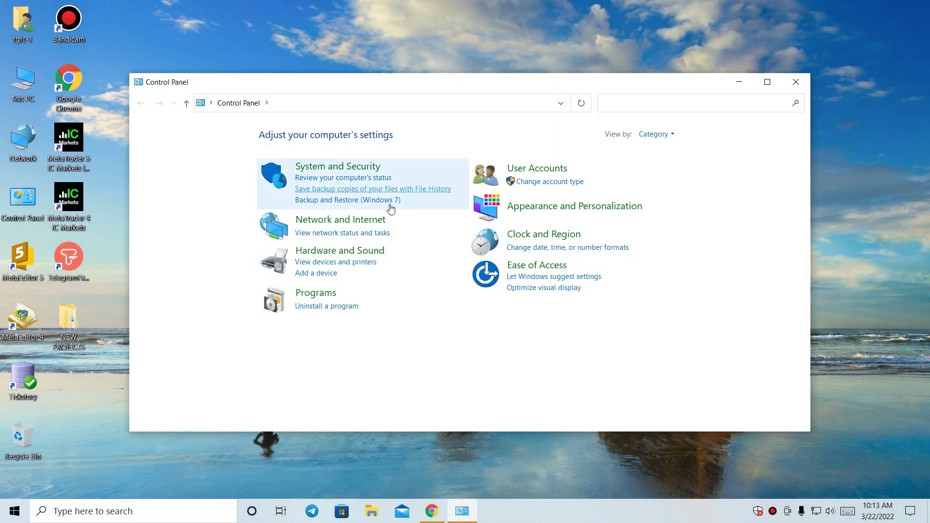
left_click(277, 302)
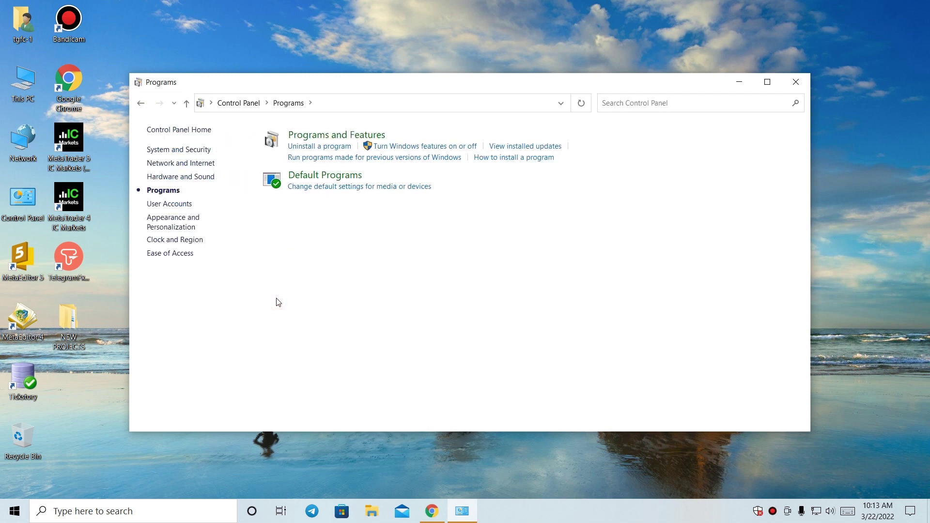
left_click(269, 140)
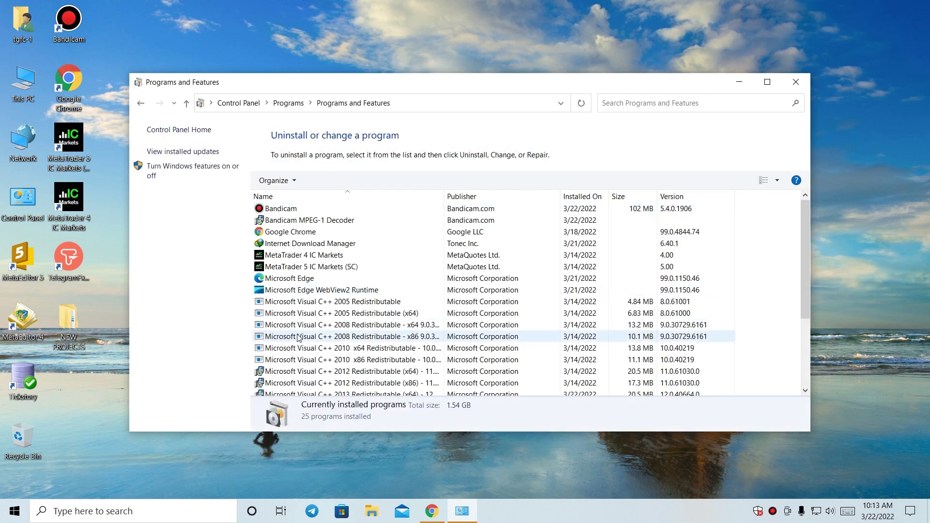
scroll(300, 338, "down", 3)
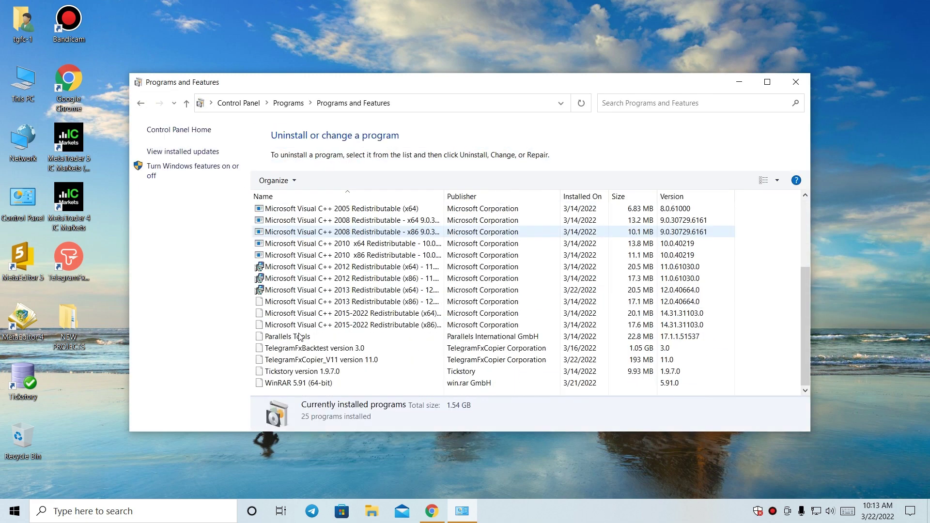
Step: Uninstall TelegramFxCopier_V11, confirm the removal, and close Programs and Features
left_click(284, 363)
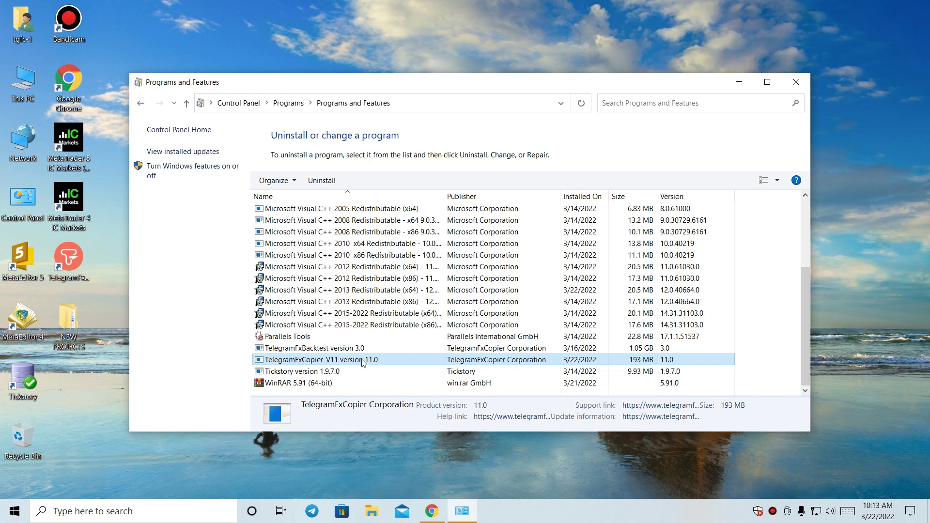
right_click(333, 362)
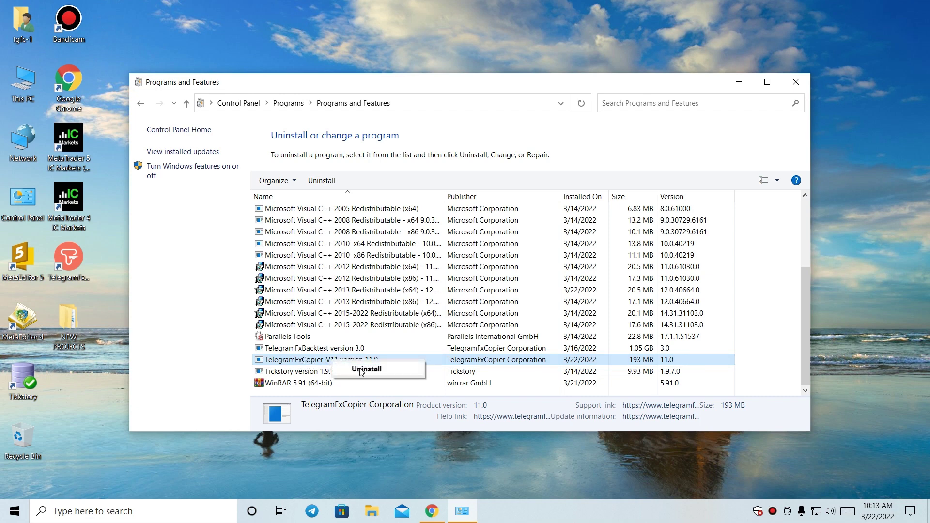
left_click(361, 369)
left_click(381, 340)
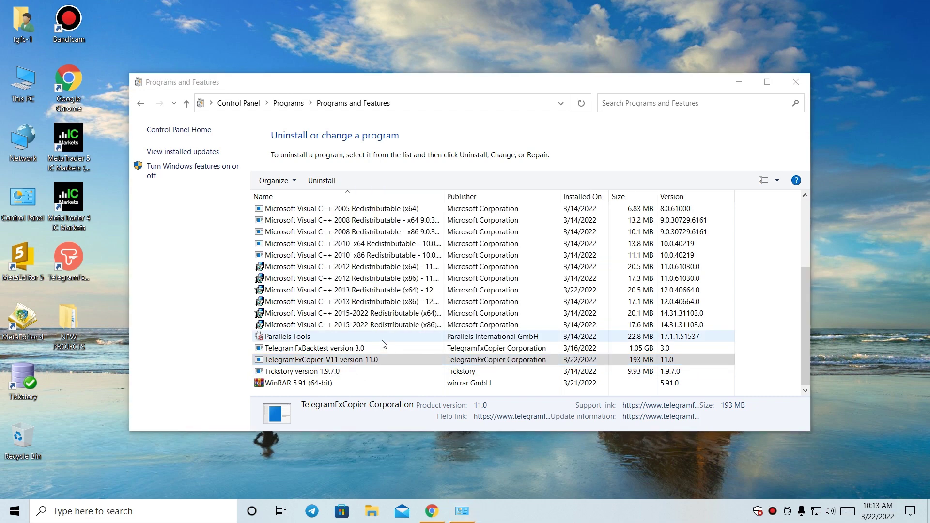
left_click(507, 297)
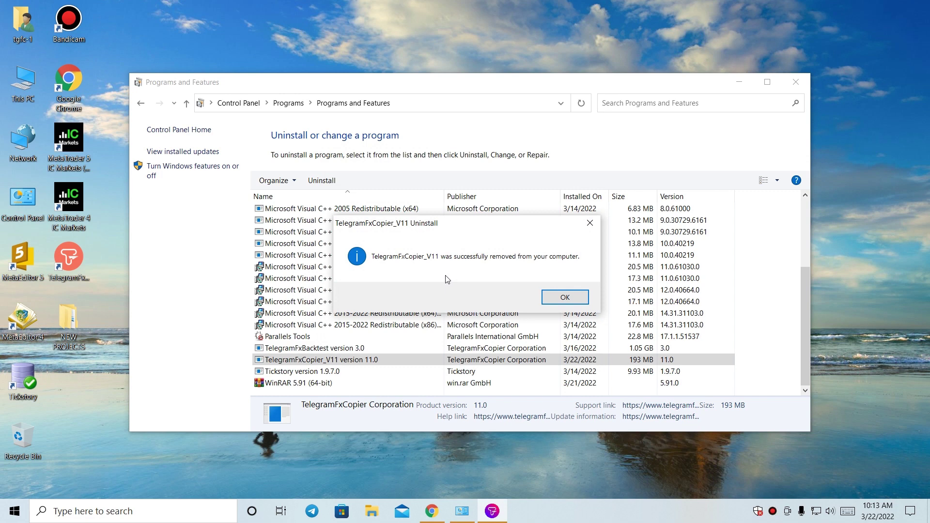
left_click(564, 297)
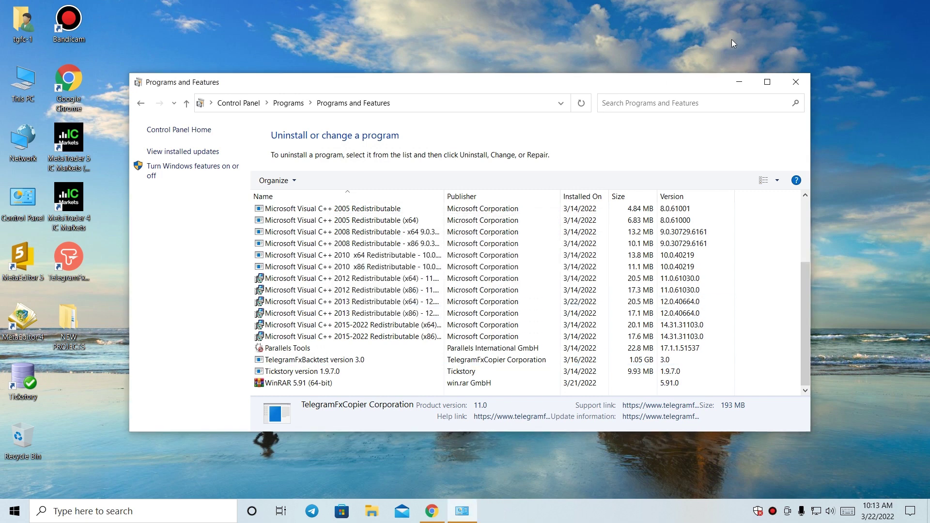
left_click(800, 84)
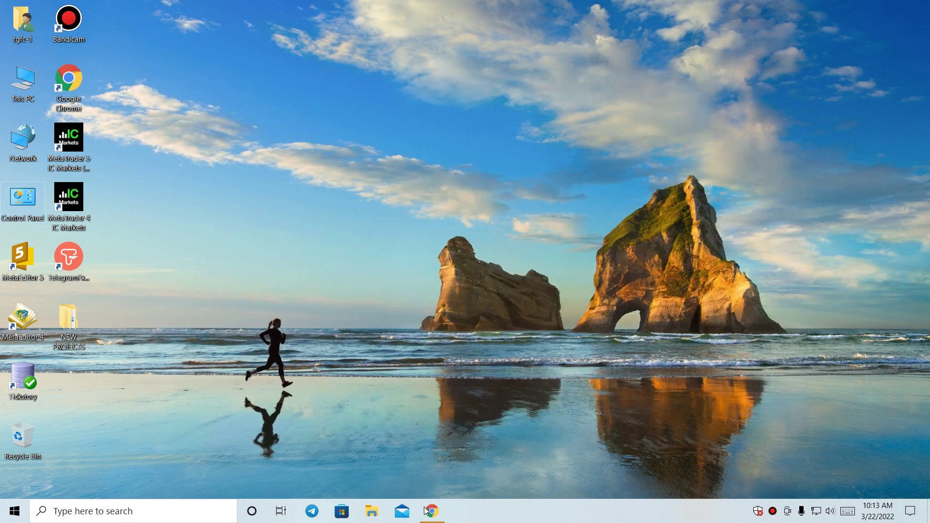
Step: Show the portal's My Downloads page with the V11 Win x64 and Win x86 downloads, then minimize Chrome
left_click(431, 513)
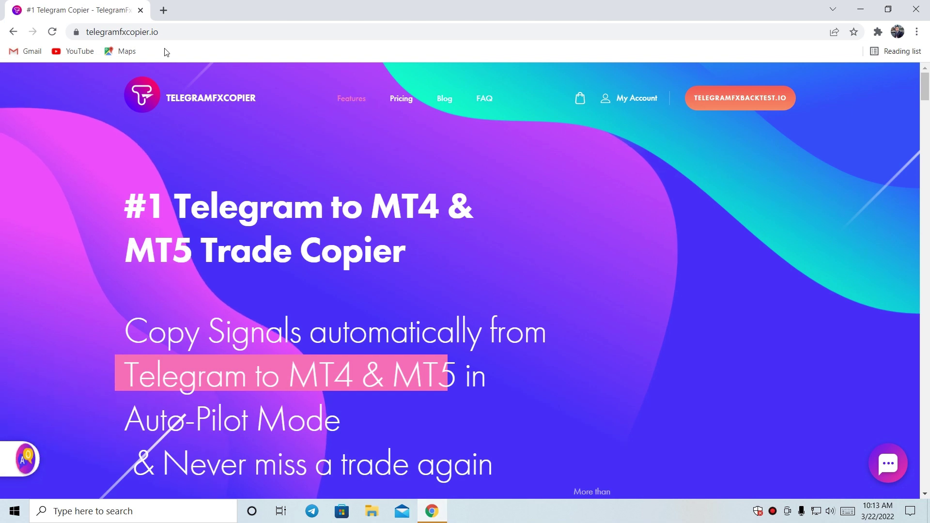
left_click(636, 101)
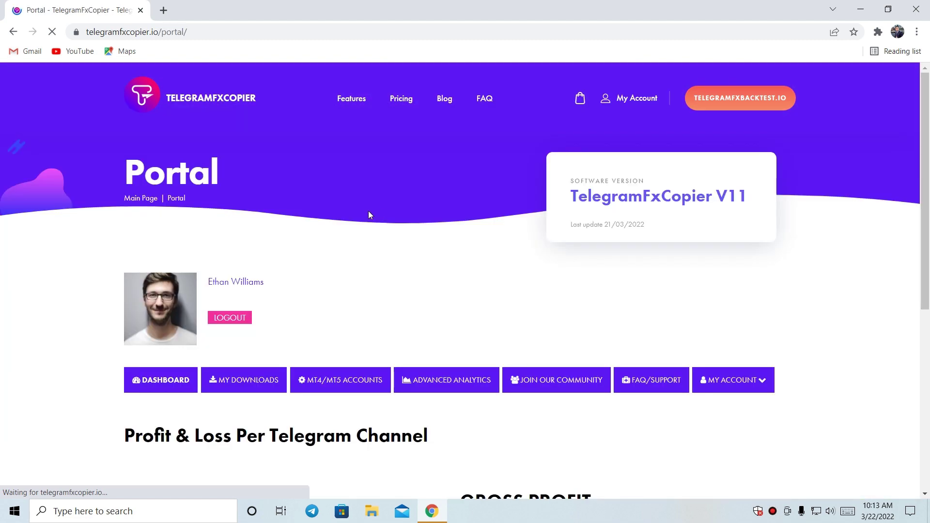
scroll(275, 319, "down", 1)
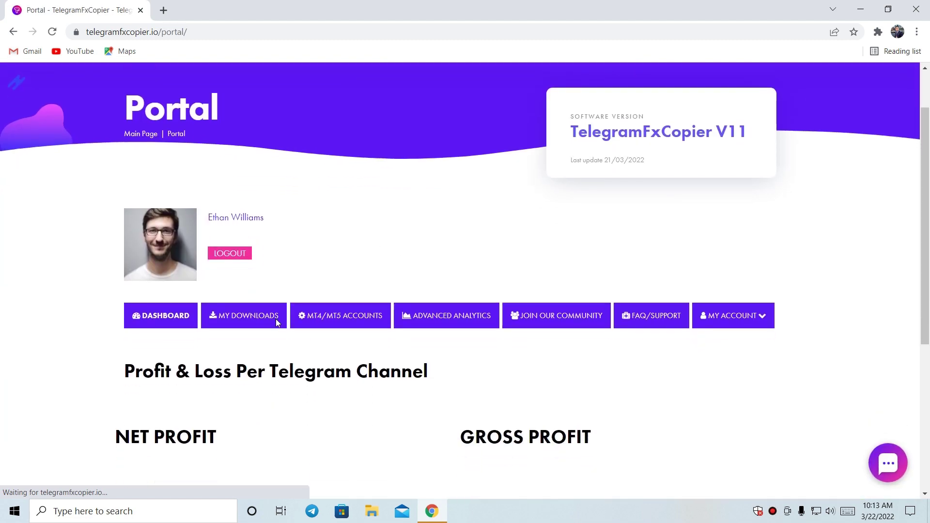
left_click(240, 320)
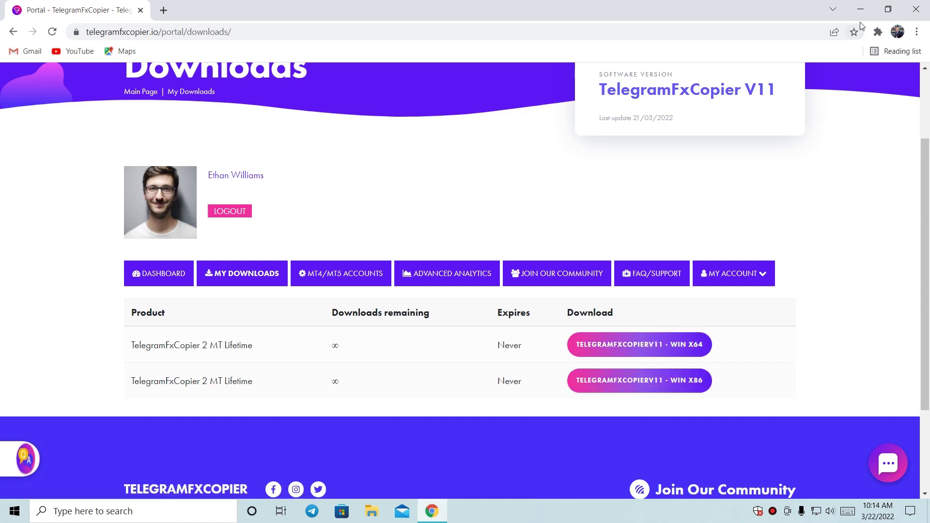
left_click(860, 9)
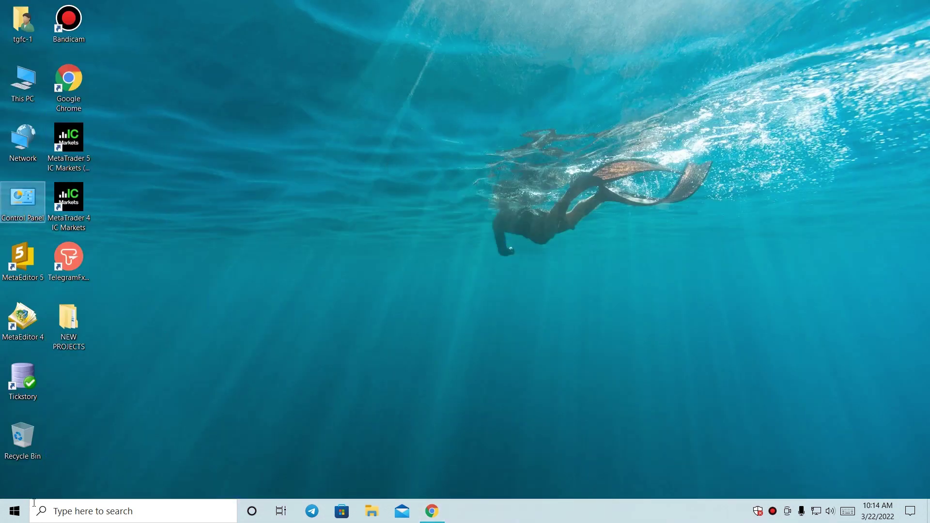
left_click(23, 91)
right_click(23, 91)
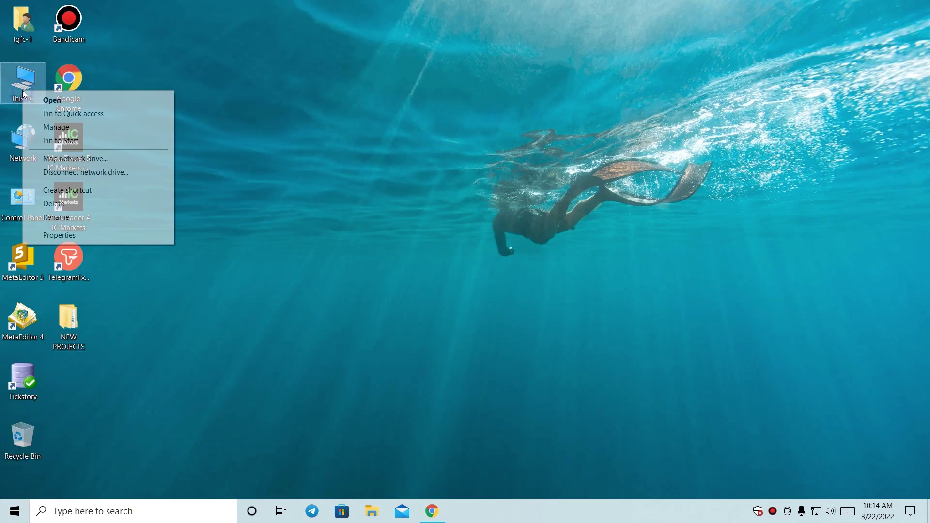
left_click(54, 236)
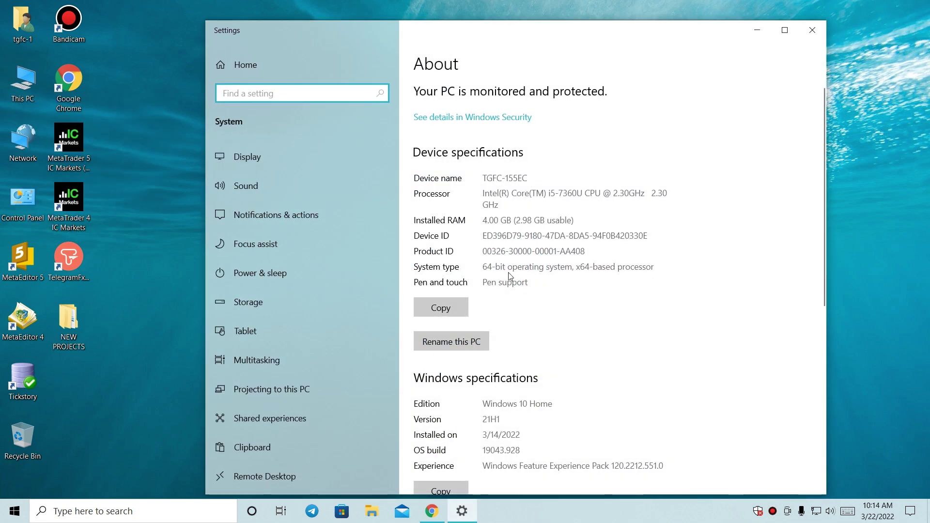
left_click(483, 266)
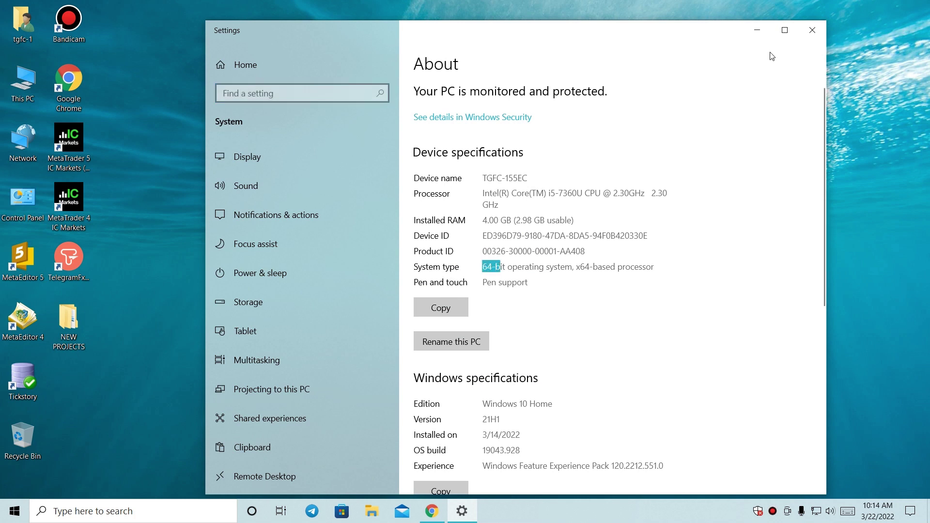
left_click(812, 30)
Step: Download the Win x64 installer TGFC10_64.zip from Google Drive to Downloads\Compressed and open it in WinRAR
left_click(426, 513)
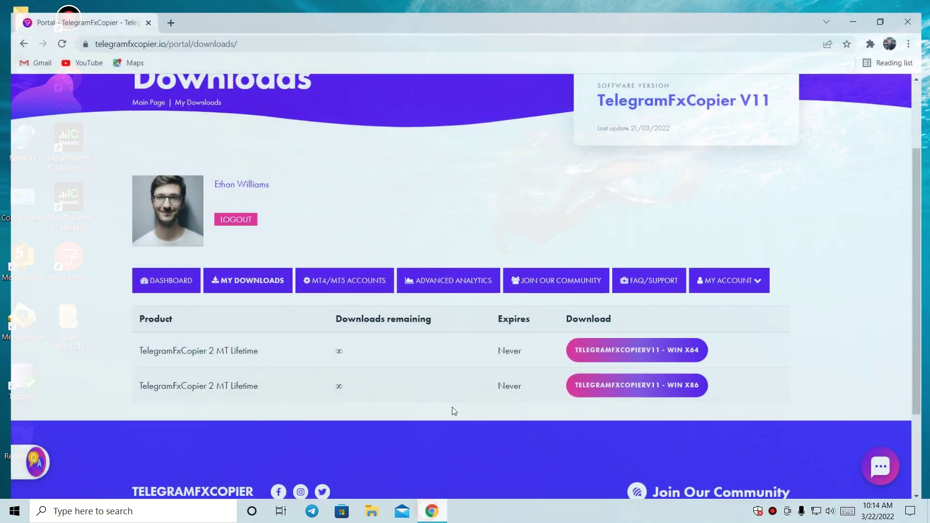
left_click(654, 351)
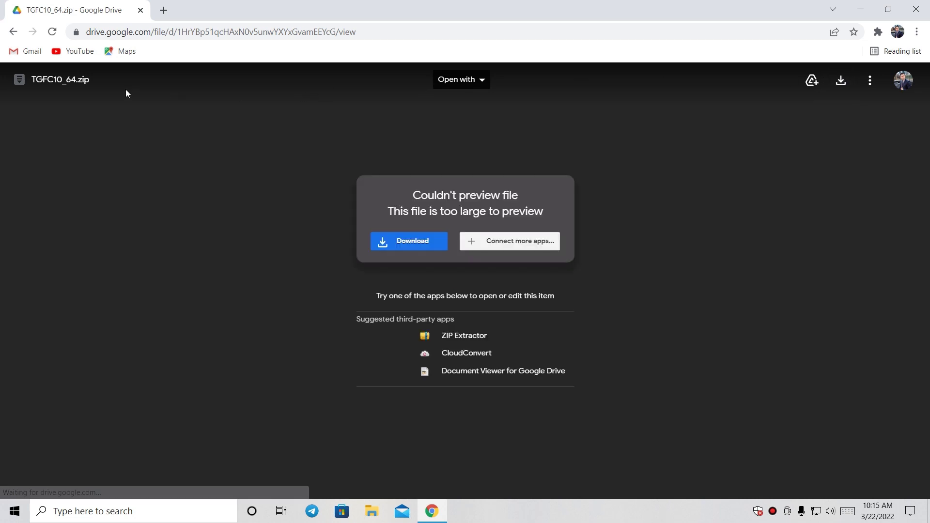
left_click(842, 82)
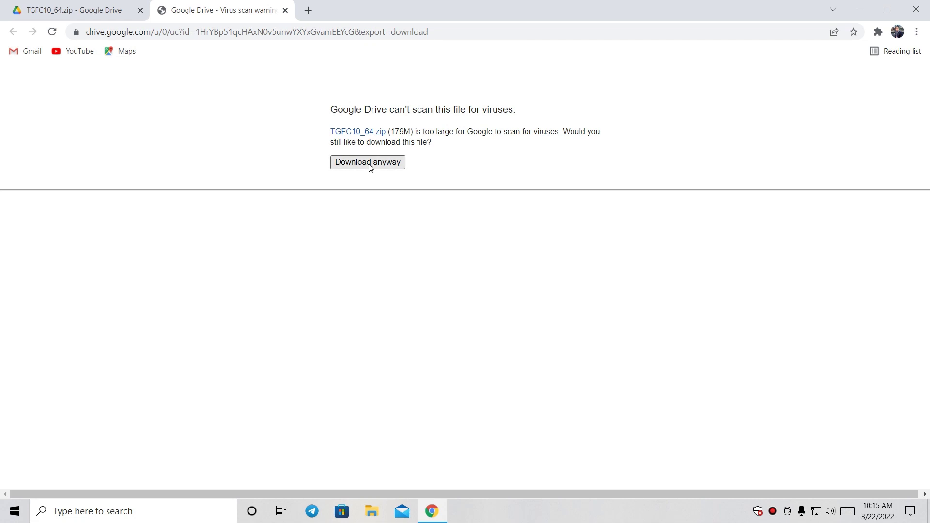
left_click(356, 166)
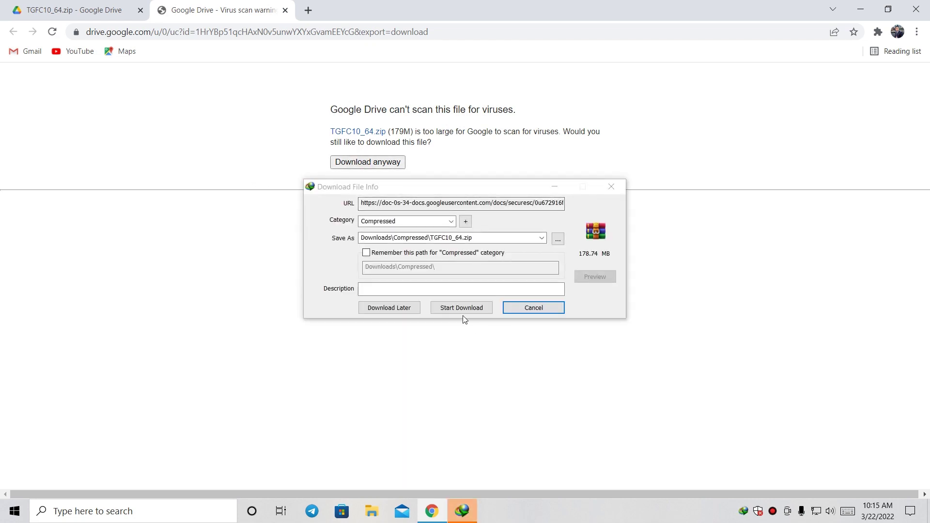
left_click(464, 312)
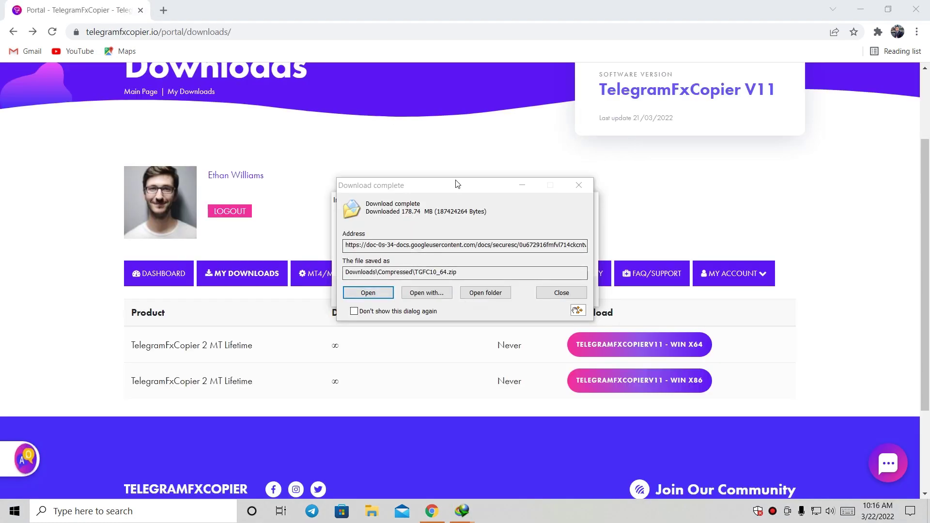
left_click_drag(457, 184, 509, 177)
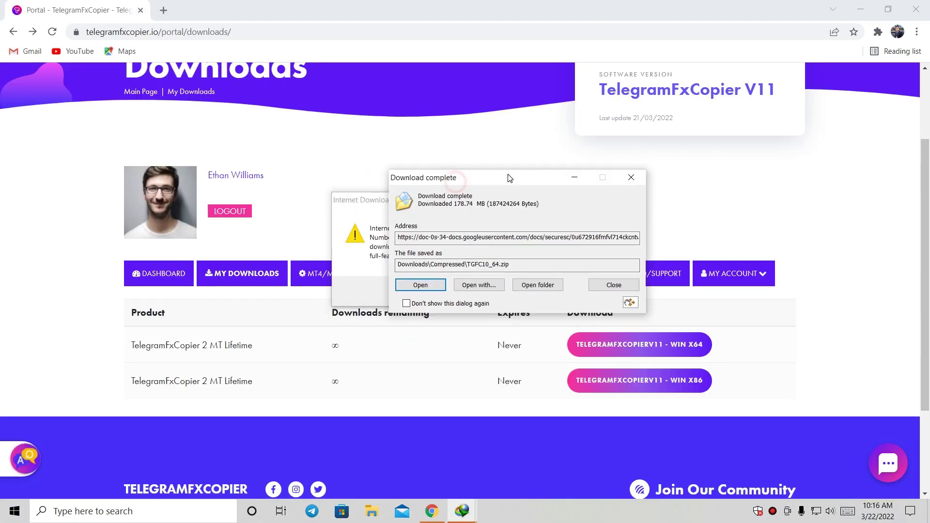
left_click(423, 285)
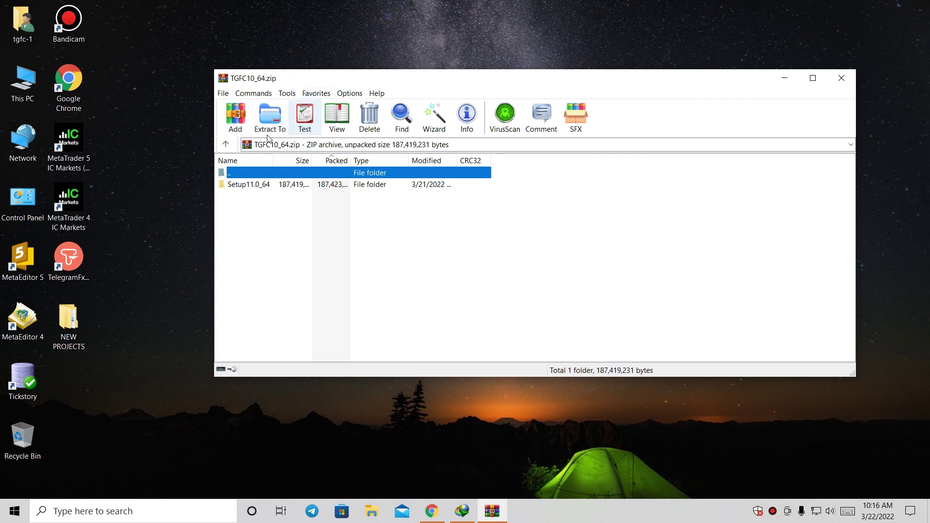
Step: Extract TGFC11_64.exe from the Setup11.0_64 folder onto the desktop, minimize WinRAR, and run the installer
double_click(245, 190)
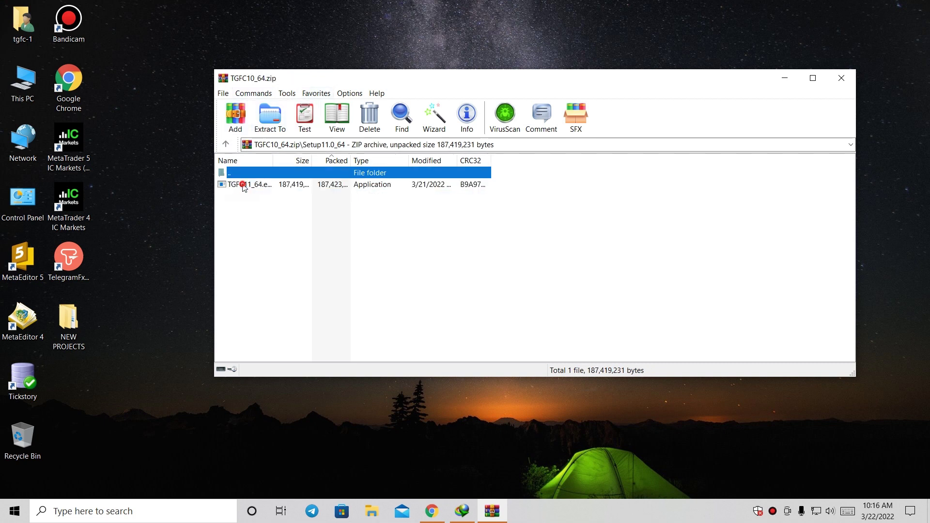
left_click_drag(244, 188, 325, 127)
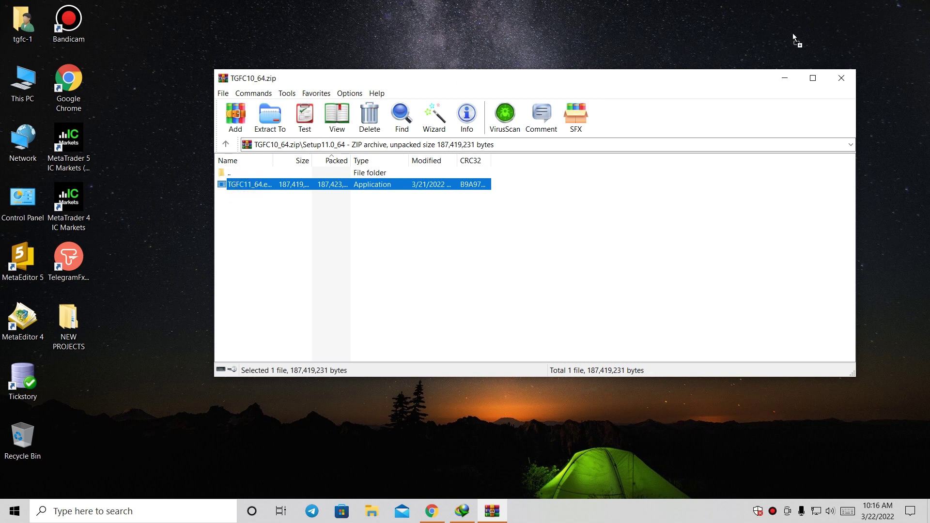
mouse_move(829, 25)
left_mouse_down()
mouse_move(851, 43)
mouse_move(415, 120)
left_mouse_up()
left_click_drag(859, 21, 858, 20)
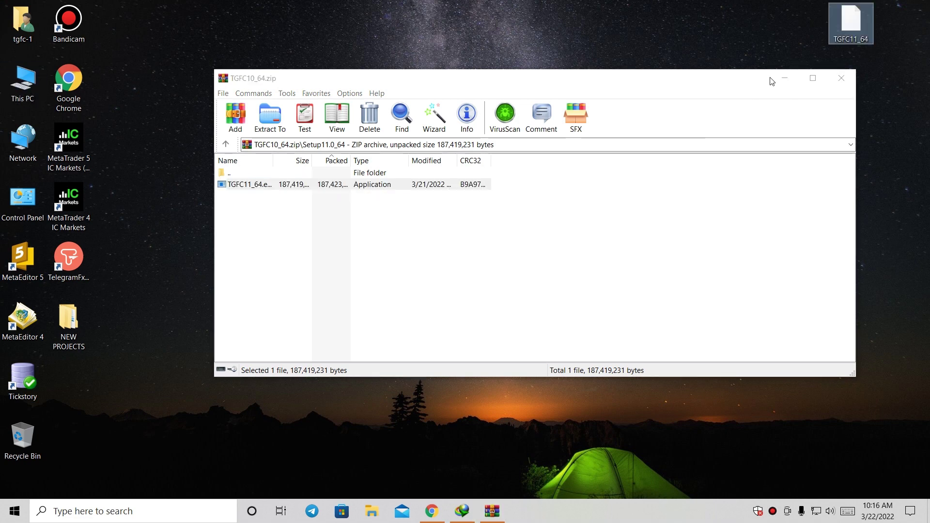
left_click(785, 78)
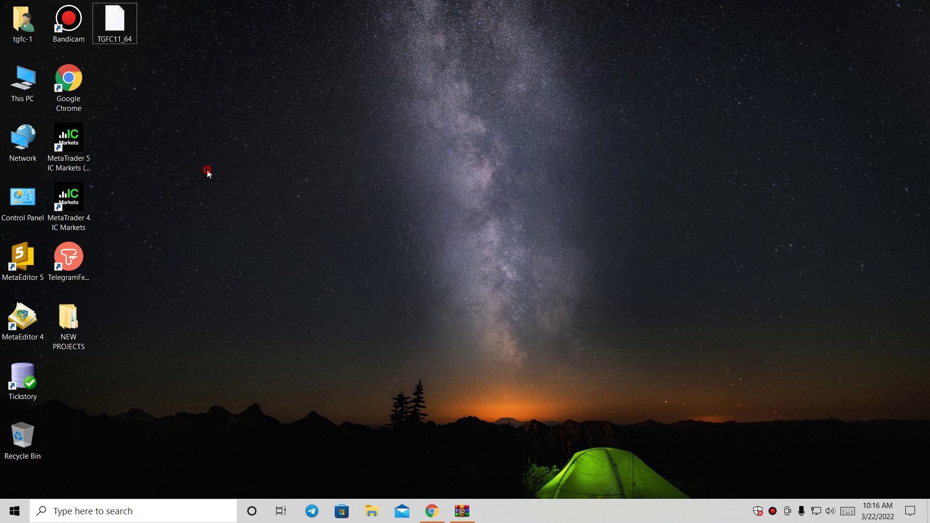
double_click(121, 26)
Step: Install TelegramFxCopier_V11 with English as the setup language
left_click(384, 343)
left_click(443, 262)
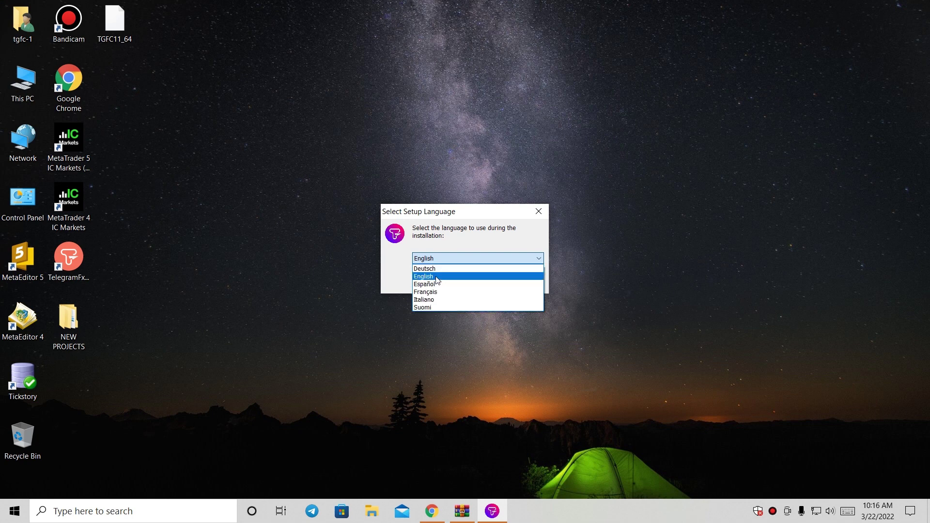
left_click(436, 277)
left_click(472, 281)
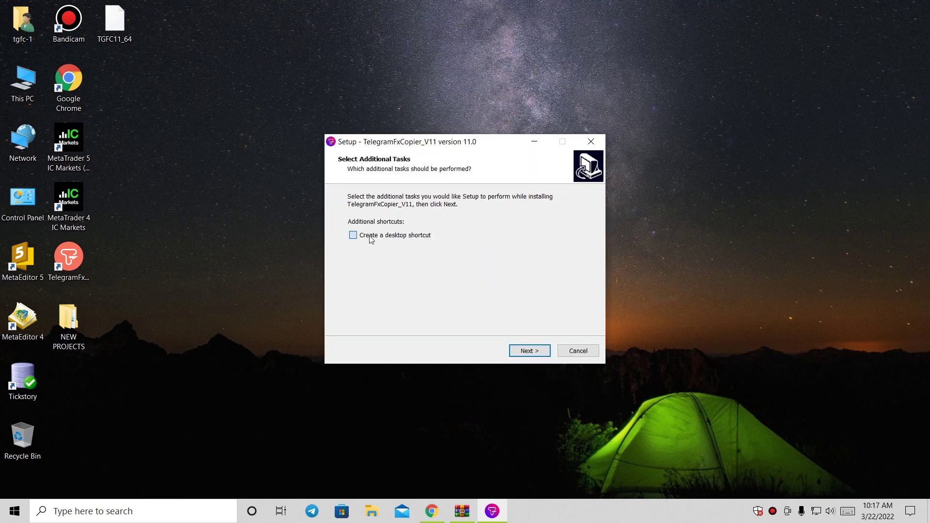
left_click(534, 351)
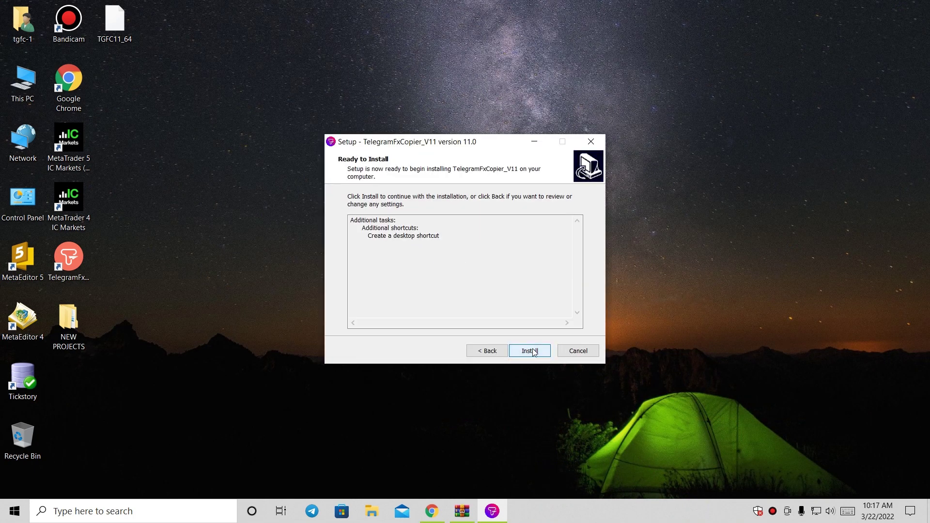
left_click(534, 351)
Step: Let the runtime packages finish installing in the console, then dismiss it with Enter
mouse_move(409, 144)
left_mouse_down()
mouse_move(220, 66)
mouse_move(194, 64)
left_mouse_up()
left_click(625, 112)
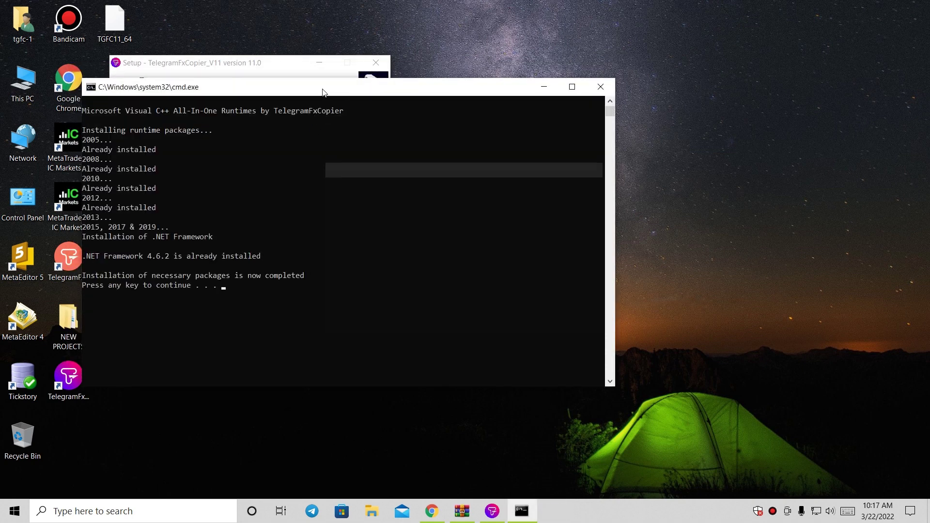
left_click_drag(305, 92, 465, 77)
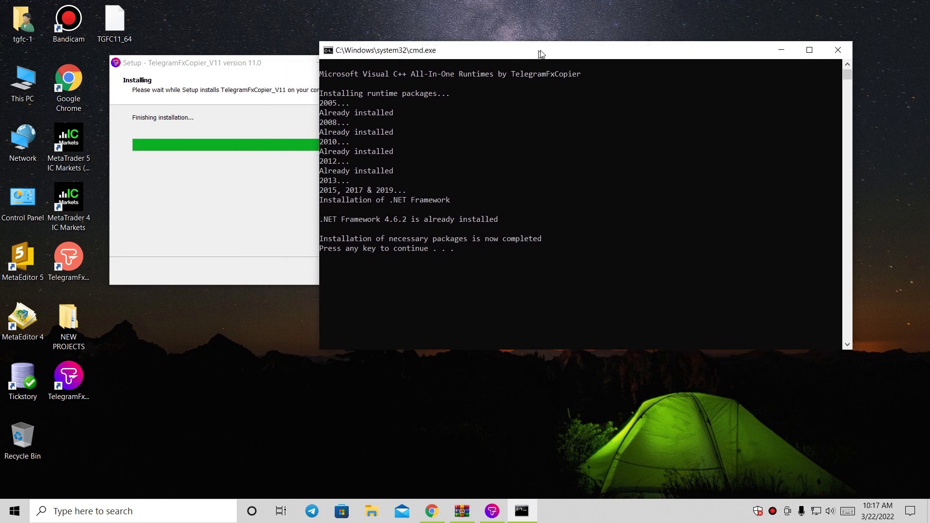
left_click_drag(541, 54, 523, 54)
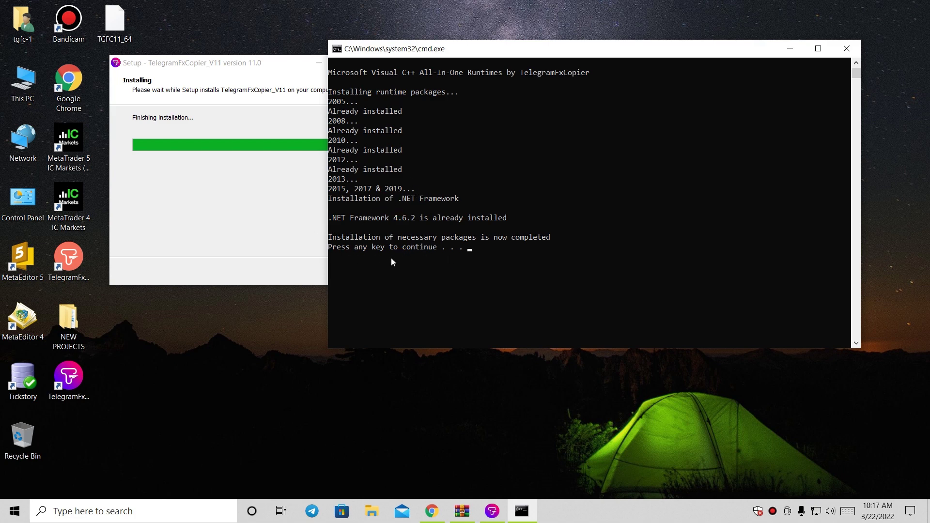
key("Return")
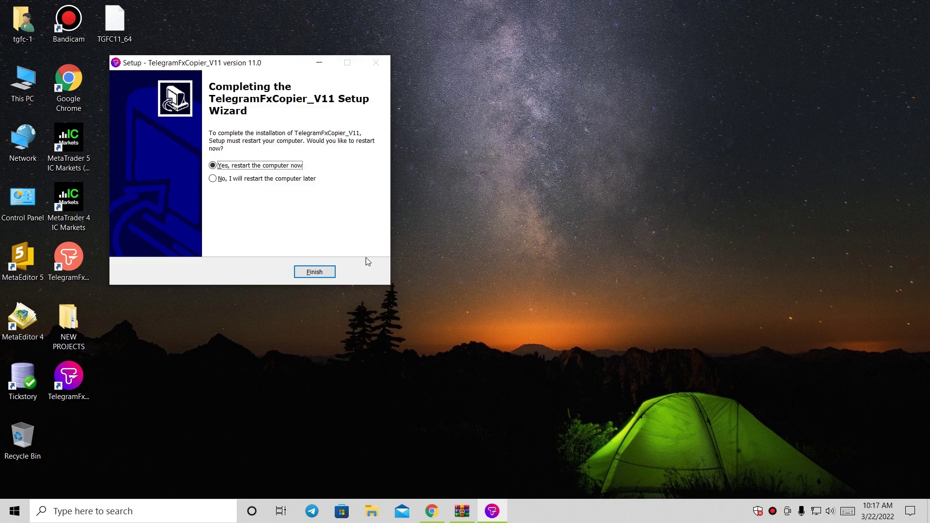
left_click_drag(287, 71, 543, 69)
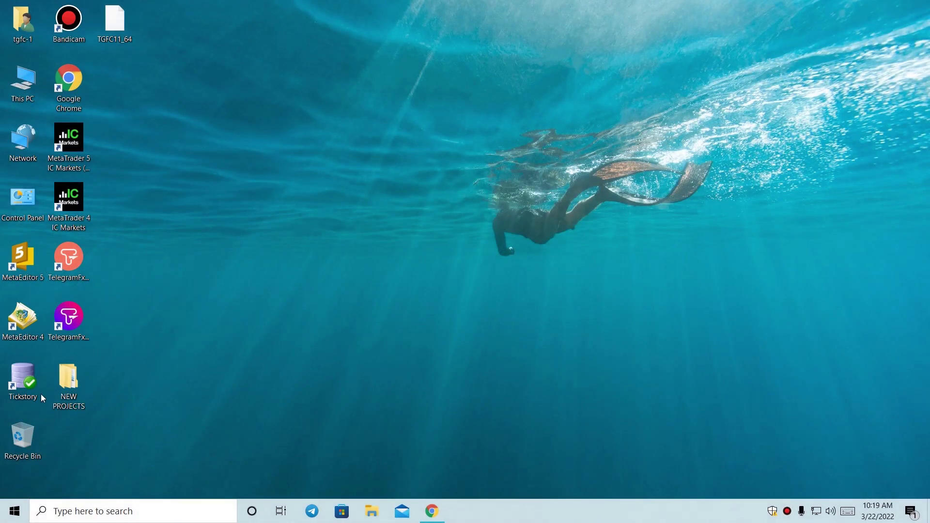
Step: Launch TelegramFxCopier_V11 from its desktop shortcut and move the TGFC11_64 installer to the Recycle Bin
key("b")
double_click(77, 320)
left_click(117, 21)
mouse_move(116, 21)
left_mouse_down()
mouse_move(180, 268)
mouse_move(21, 439)
mouse_move(274, 317)
left_mouse_up()
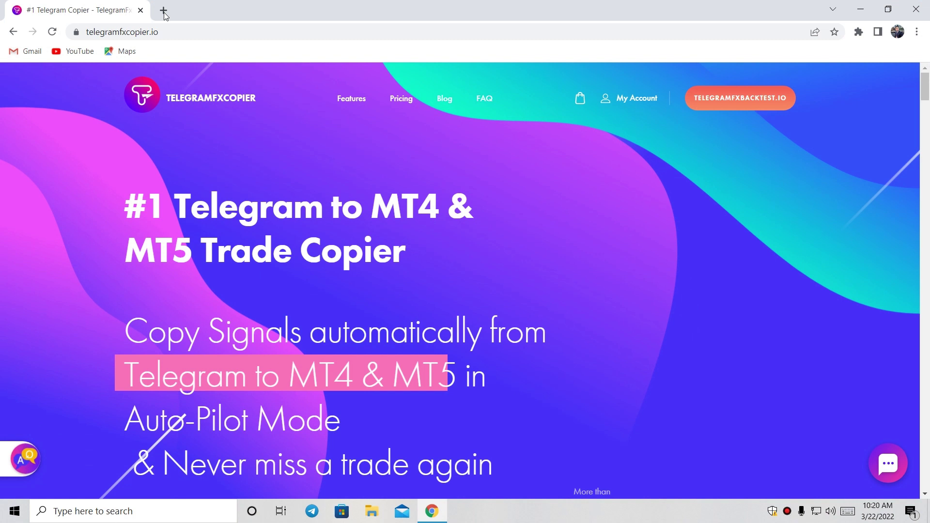
Step: Copy the first MT4 demo account number from IC Markets Accounts > Demo Accounts, then return to the TelegramFxCopier tab
left_click(163, 10)
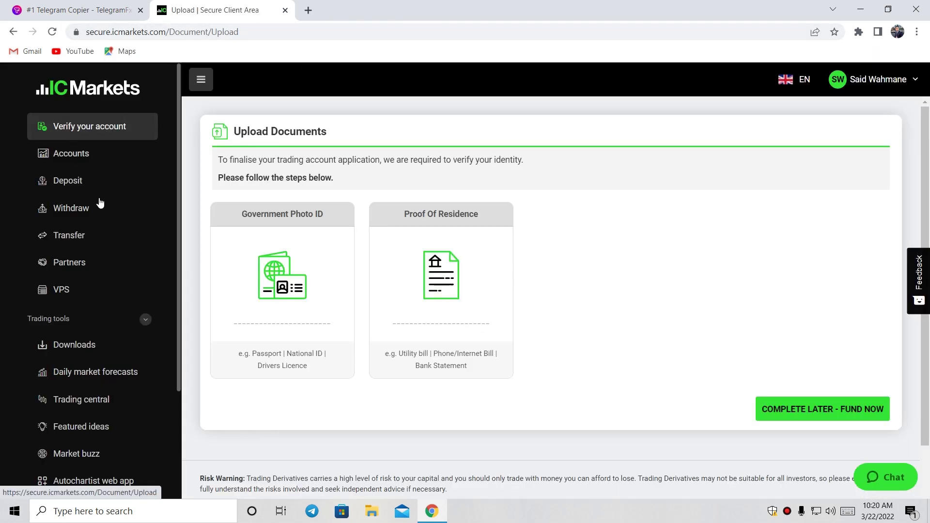
left_click(79, 156)
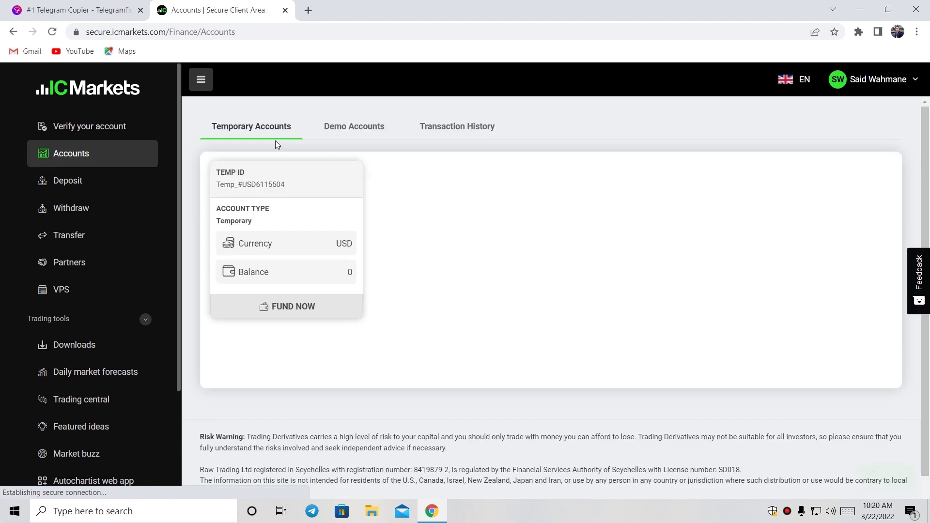
left_click(357, 131)
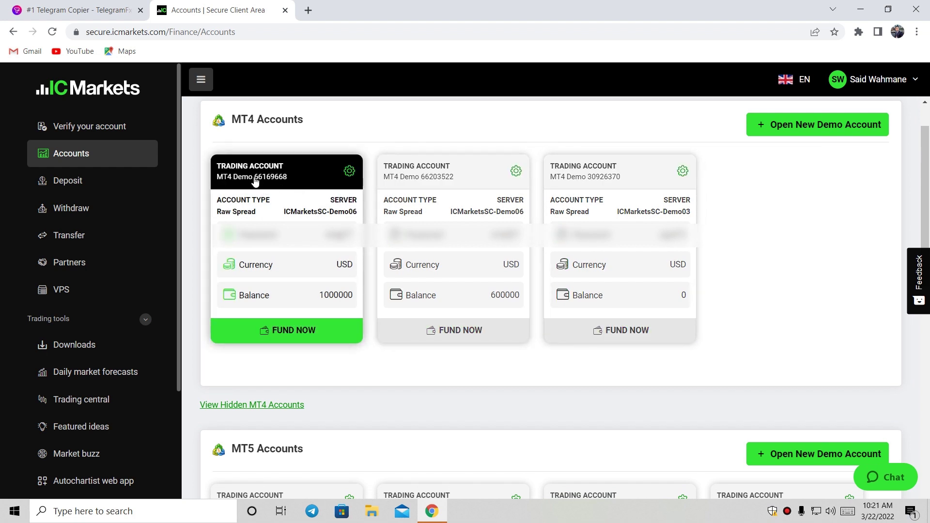
left_click_drag(255, 178, 290, 179)
key("ctrl+c")
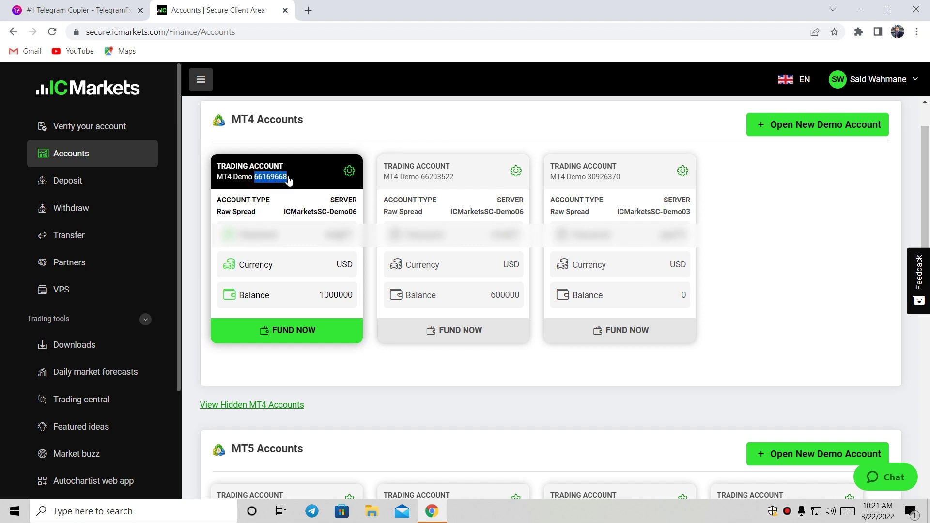
right_click(281, 182)
left_click(311, 189)
left_click(103, 12)
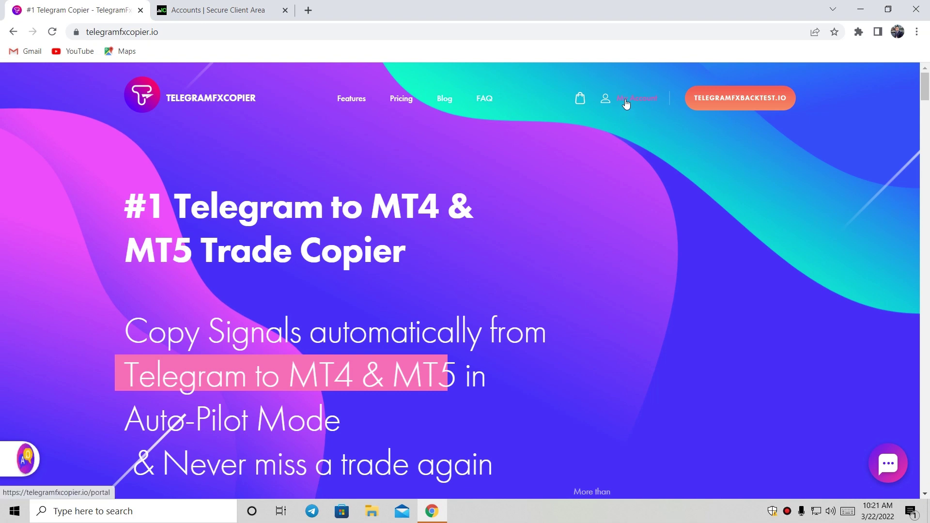
Step: Go to the MT4/MT5 accounts page of the TelegramFxCopier portal
left_click(624, 102)
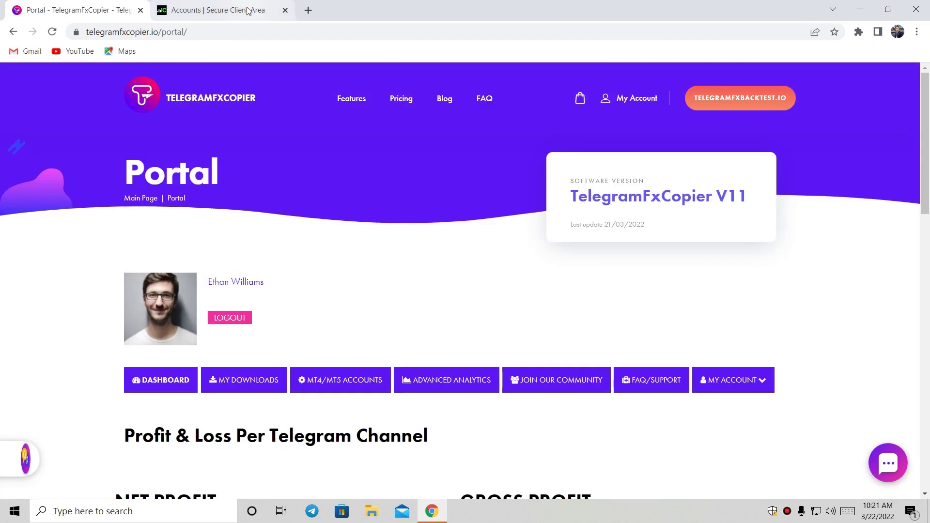
scroll(378, 298, "down", 1)
scroll(359, 267, "down", 1)
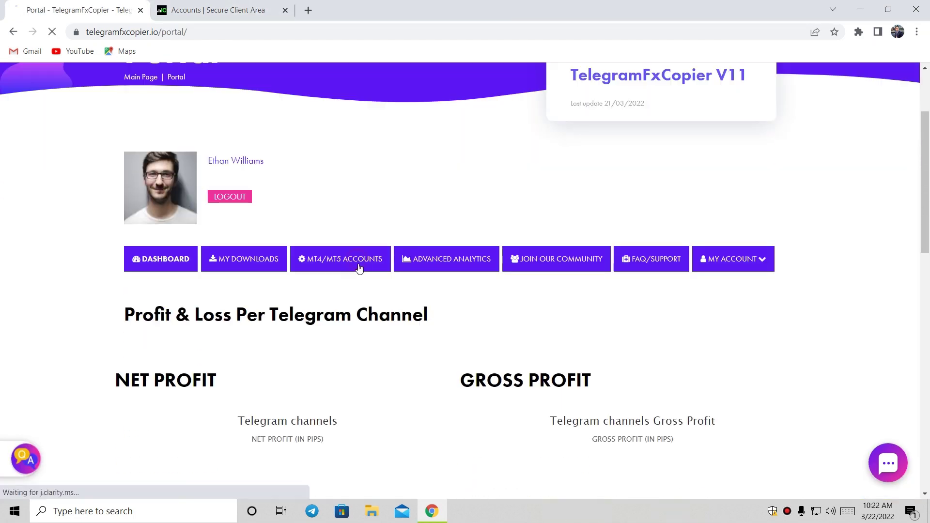
scroll(370, 322, "down", 2)
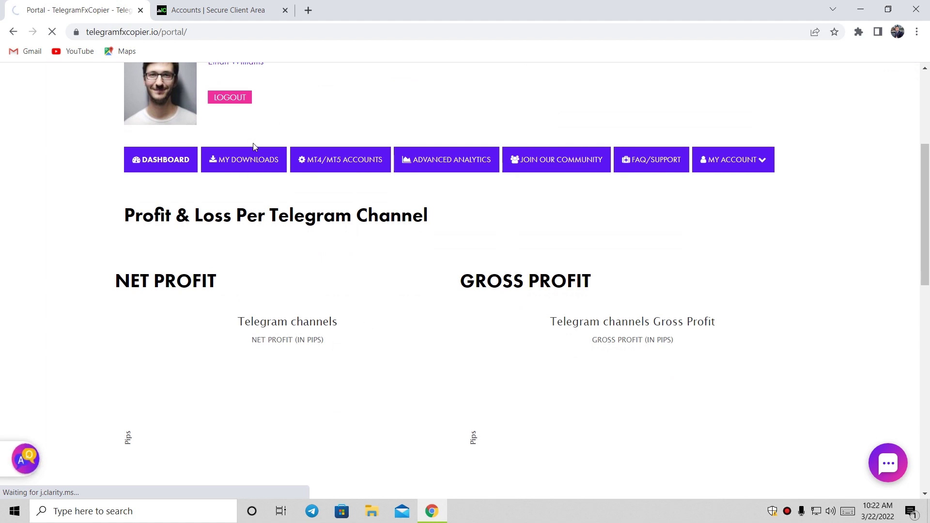
left_click(352, 160)
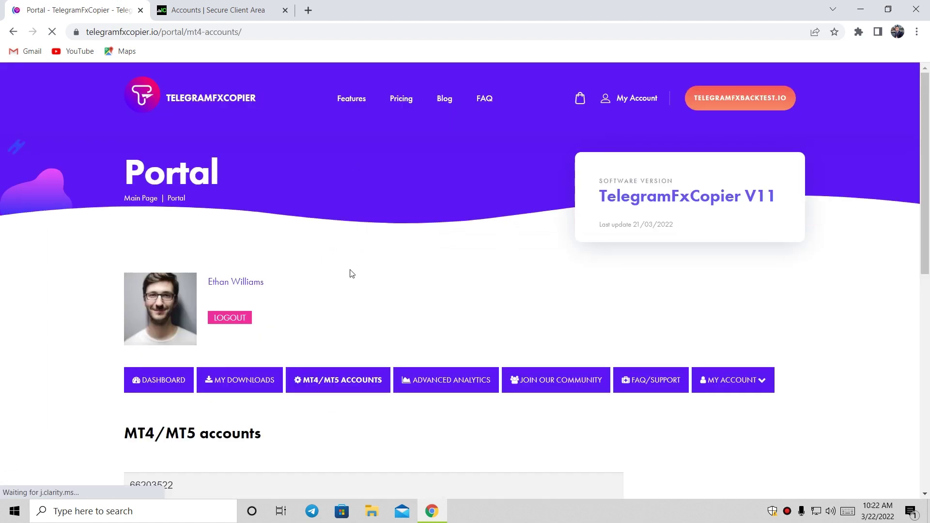
scroll(189, 297, "down", 4)
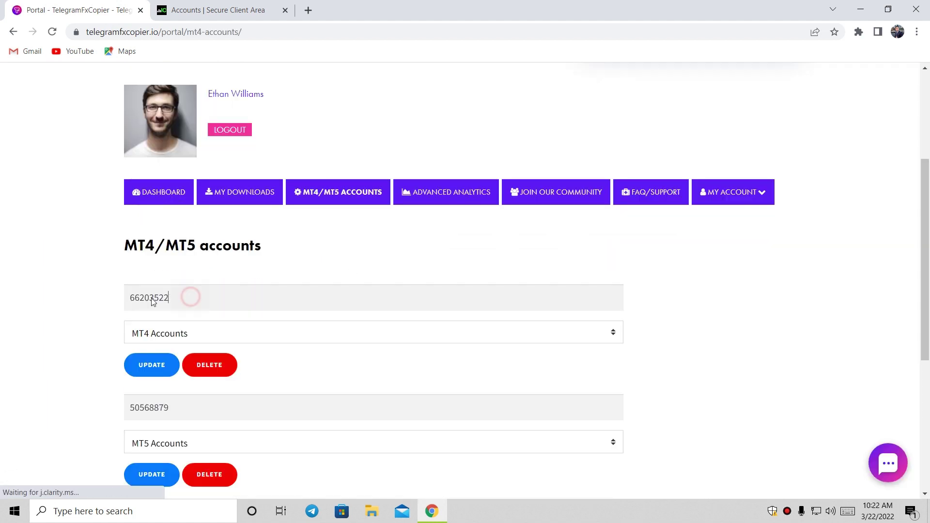
Step: Replace the account number field with the copied MT4 number, keeping MT4 Accounts as the platform
left_click_drag(190, 297, 115, 301)
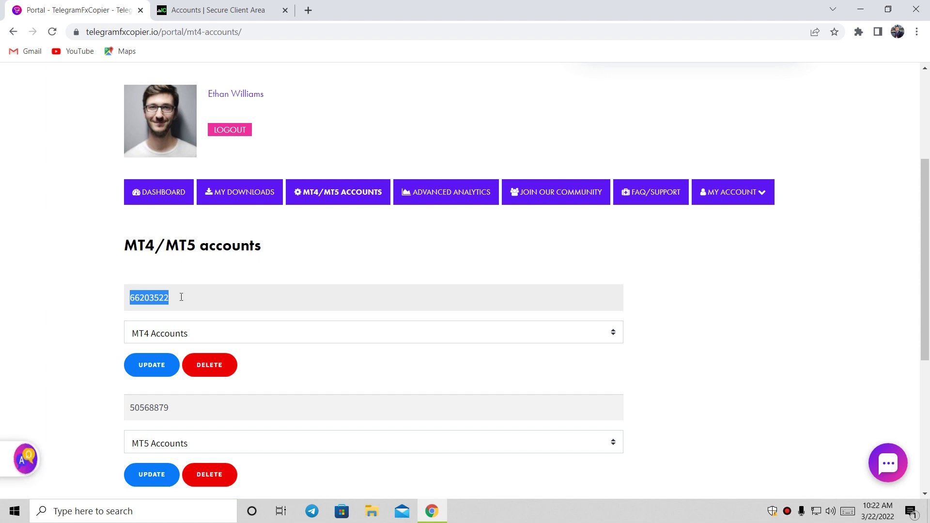
key("BackSpace")
key("ctrl+v")
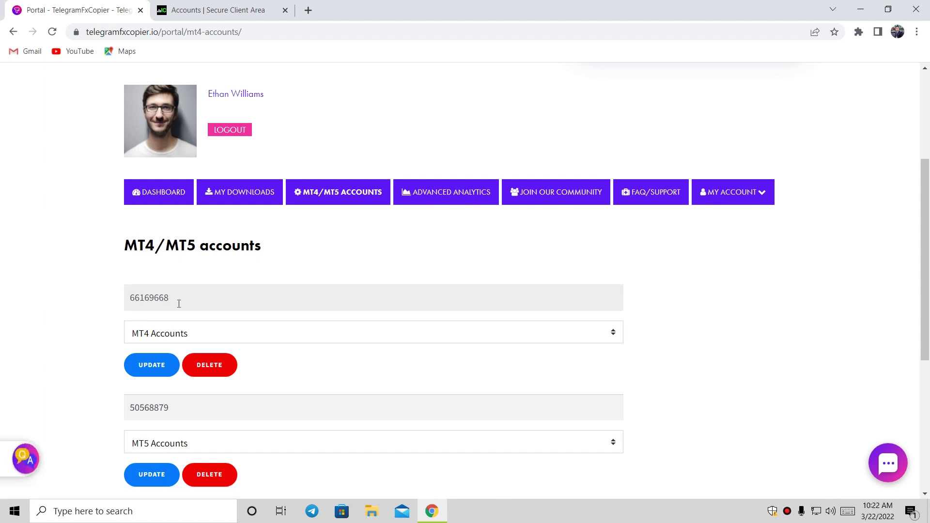
left_click(551, 336)
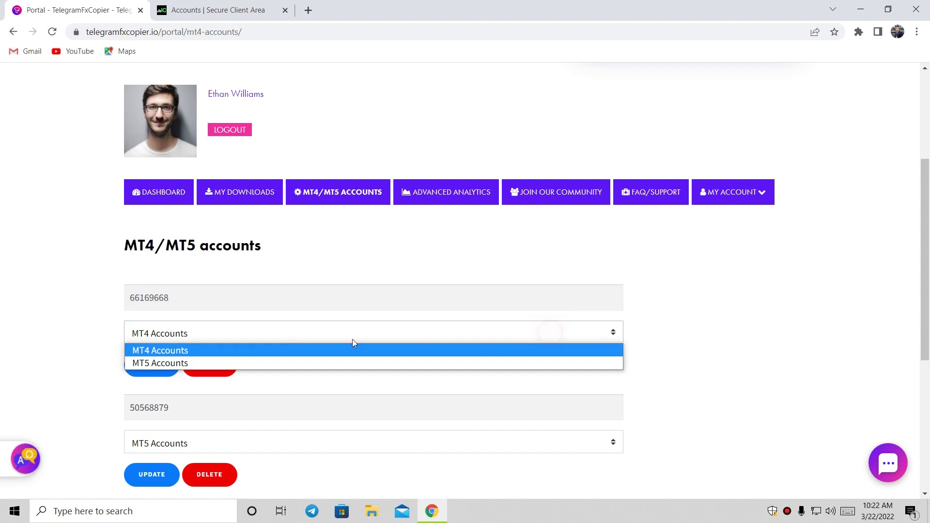
left_click(189, 355)
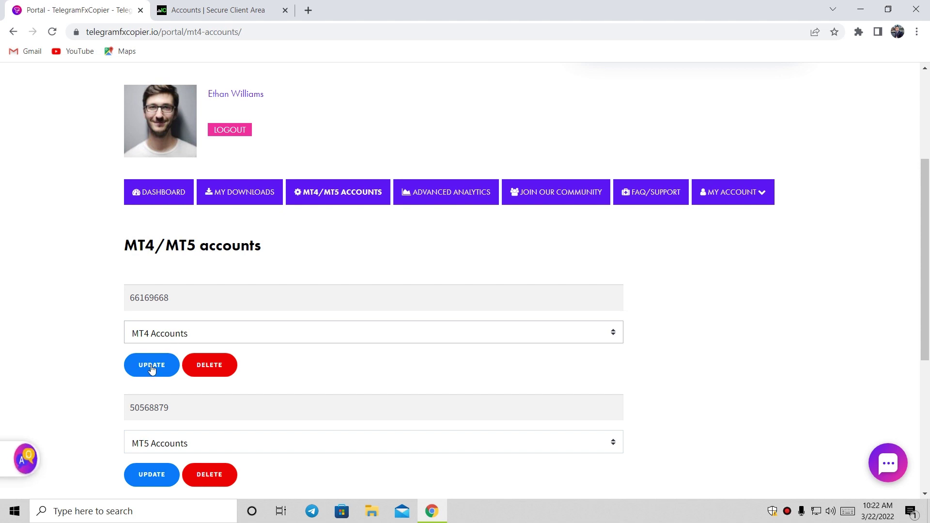
Step: Delete the existing account entry and dismiss the deletion message
left_click_drag(213, 298, 128, 297)
left_click(216, 366)
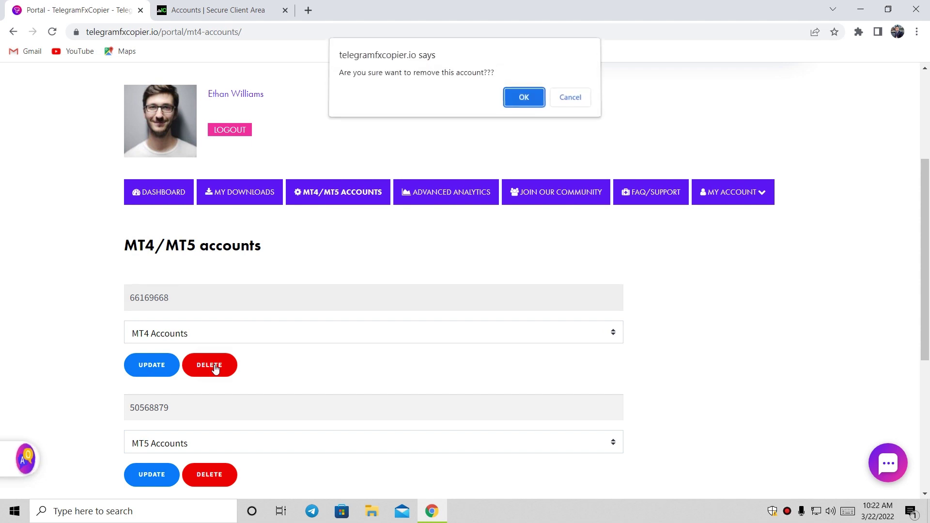
left_click(533, 103)
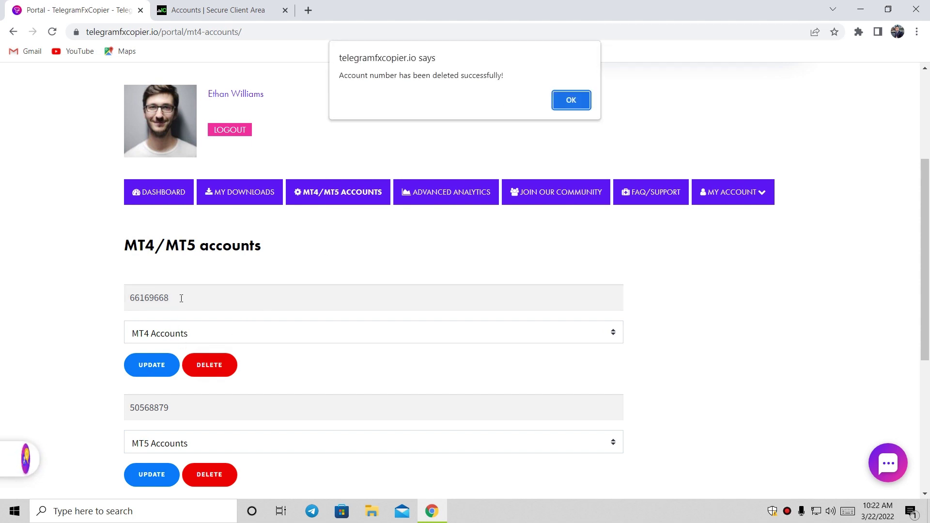
left_click(572, 103)
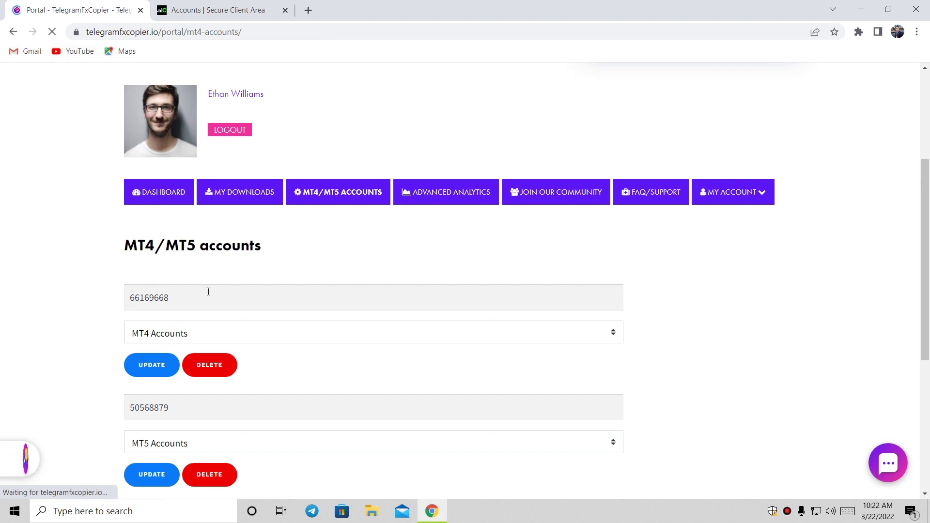
Step: Paste the copied MT4 demo account number into the empty field and add it as an MT4 account
left_click(167, 297)
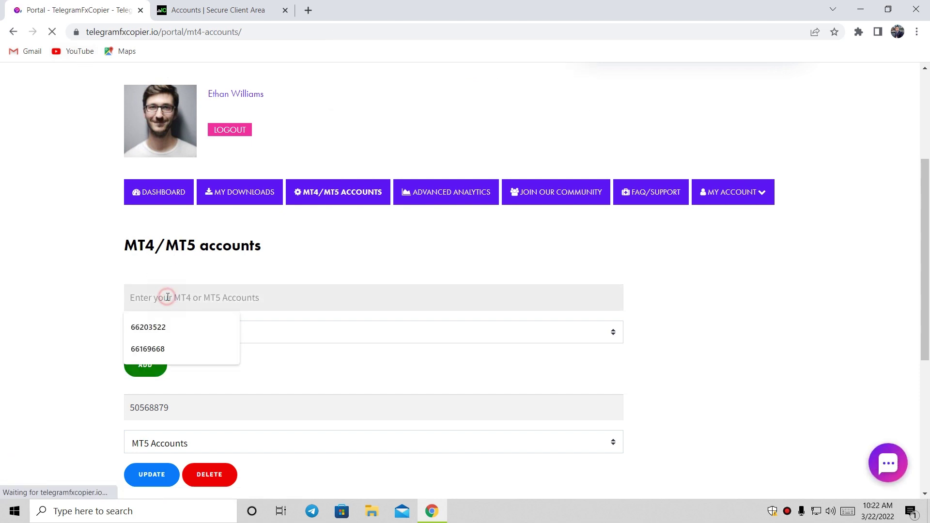
right_click(167, 298)
left_click(201, 184)
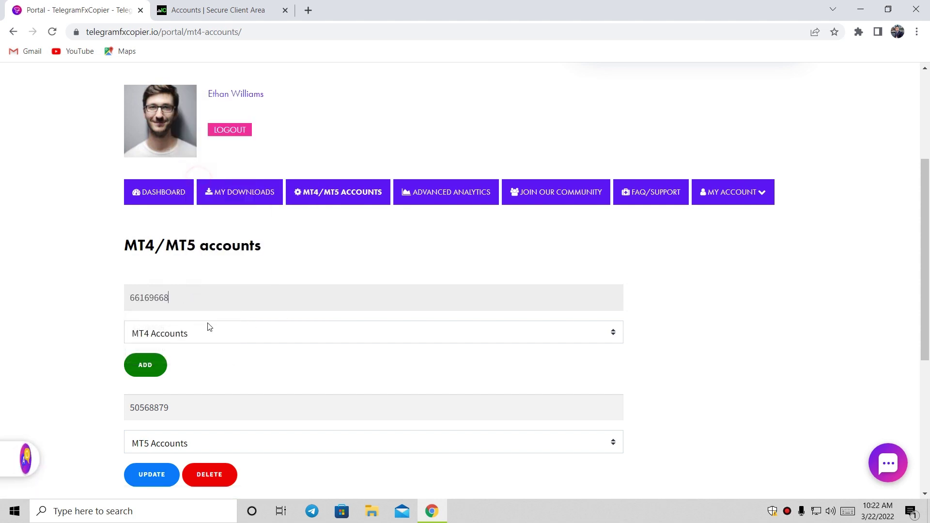
left_click(142, 374)
left_click(144, 366)
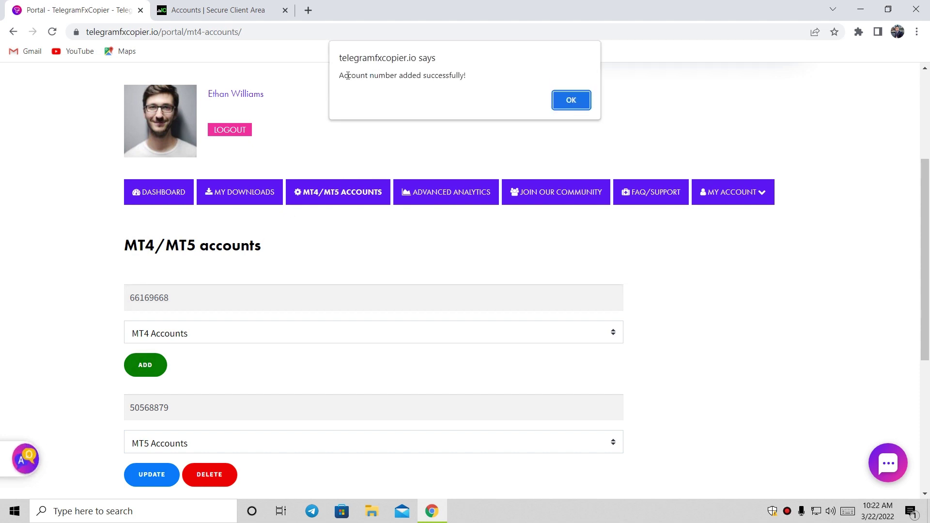
left_click(570, 99)
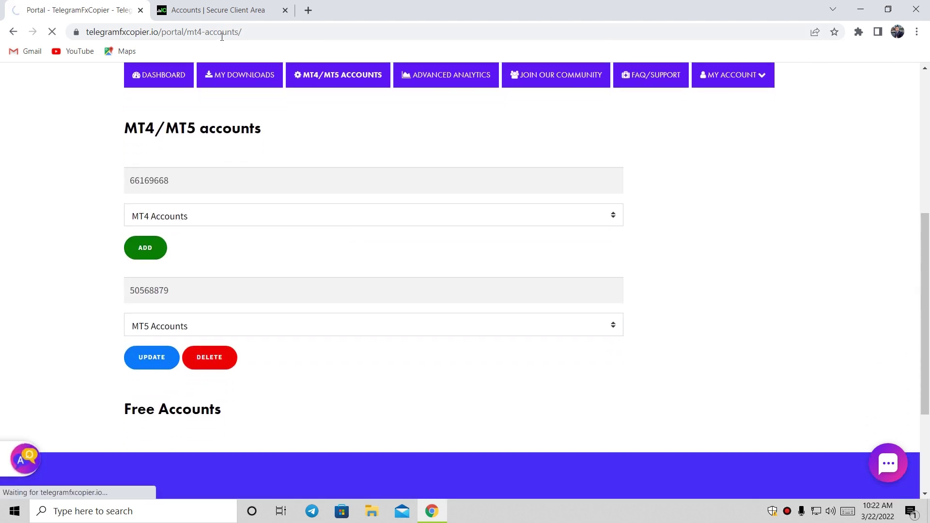
Step: Copy the first MT5 demo account number from the MT5 Accounts cards in the IC Markets client area
left_click(218, 10)
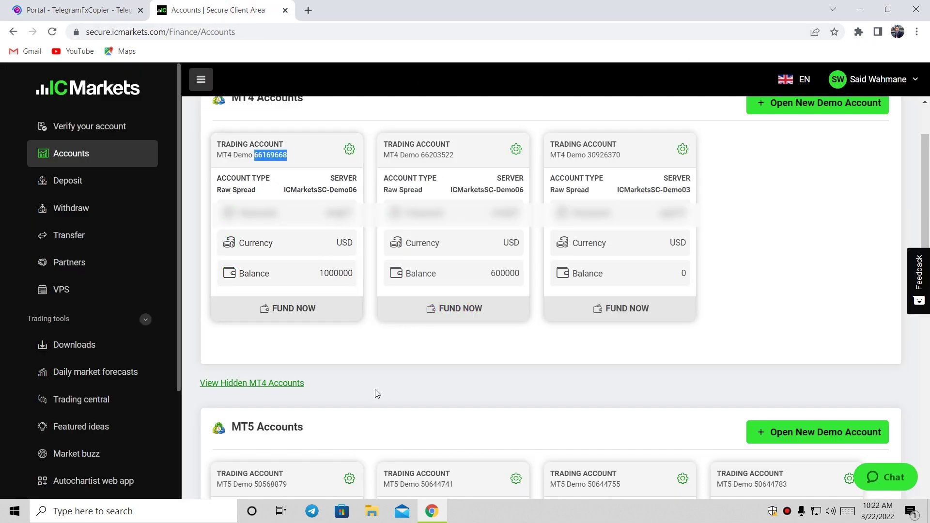
scroll(376, 392, "down", 2)
scroll(253, 303, "down", 2)
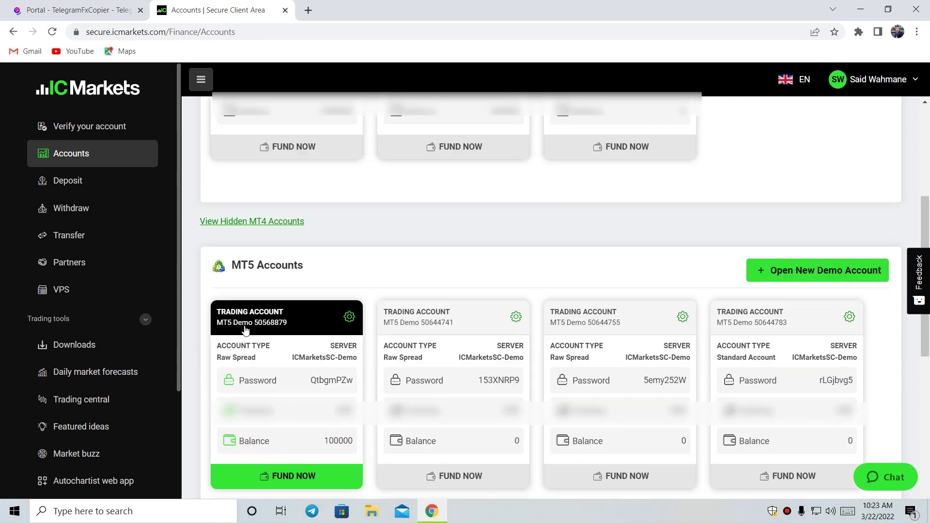
left_click_drag(254, 302, 287, 303)
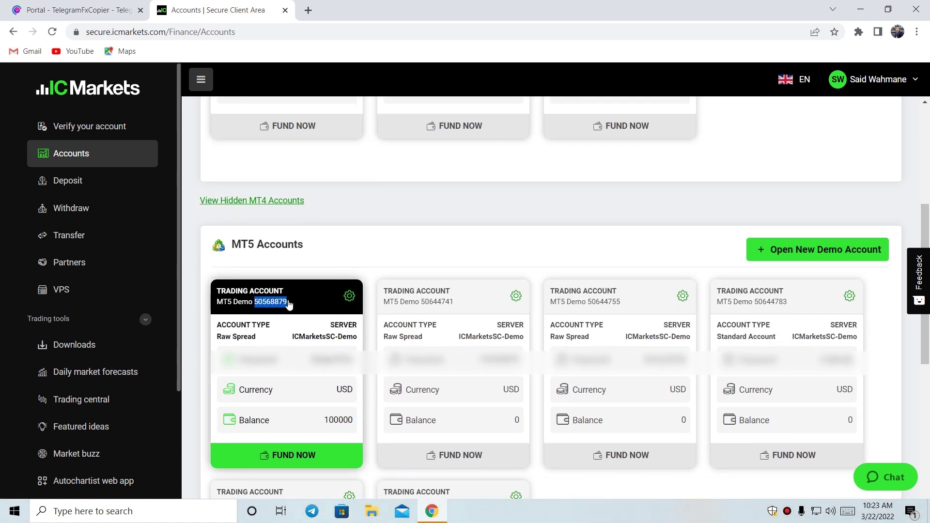
right_click(278, 303)
left_click(315, 312)
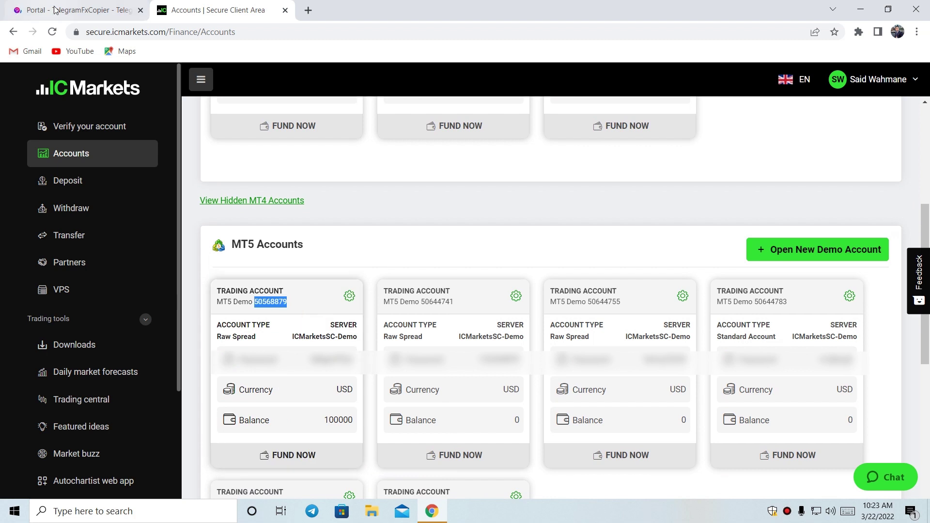
Step: Paste the copied MT5 number over the second account field in the TelegramFxCopier portal
left_click(109, 9)
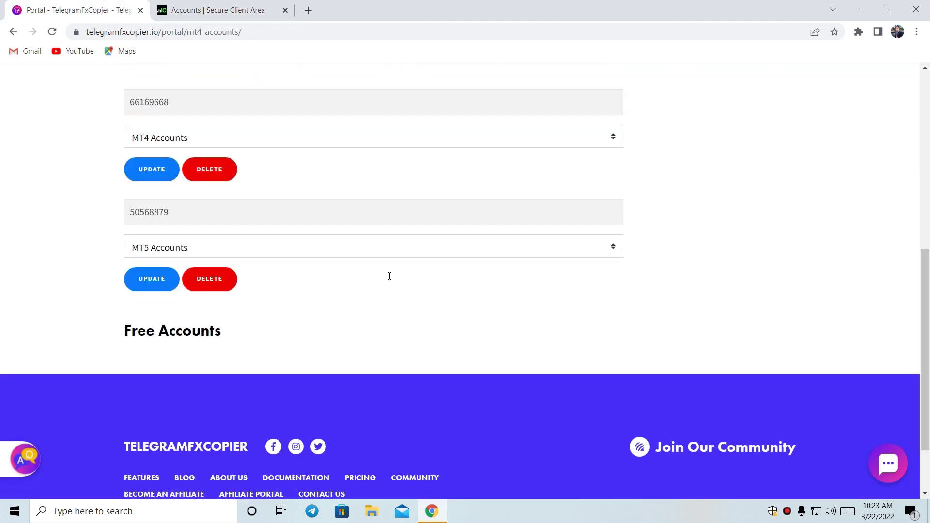
scroll(310, 264, "up", 1)
left_click(236, 249)
mouse_move(236, 249)
left_mouse_down()
mouse_move(102, 253)
mouse_move(129, 258)
left_mouse_up()
key("ctrl+v")
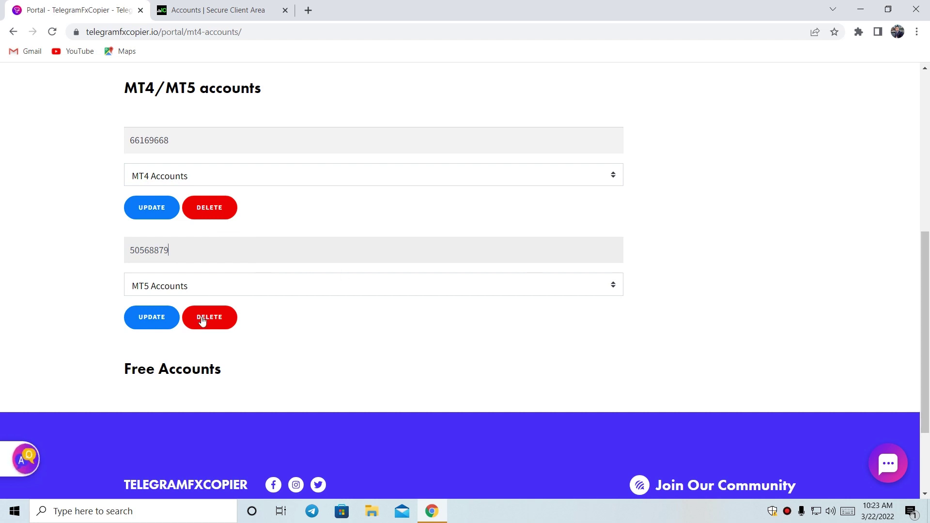
Step: Delete the second account entry and dismiss the removal message
left_click(202, 321)
left_click(522, 99)
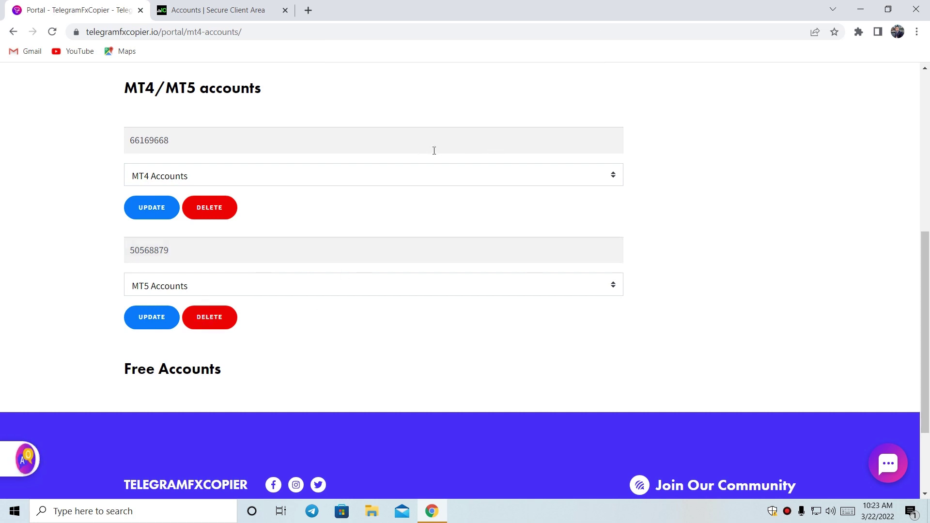
left_click(570, 102)
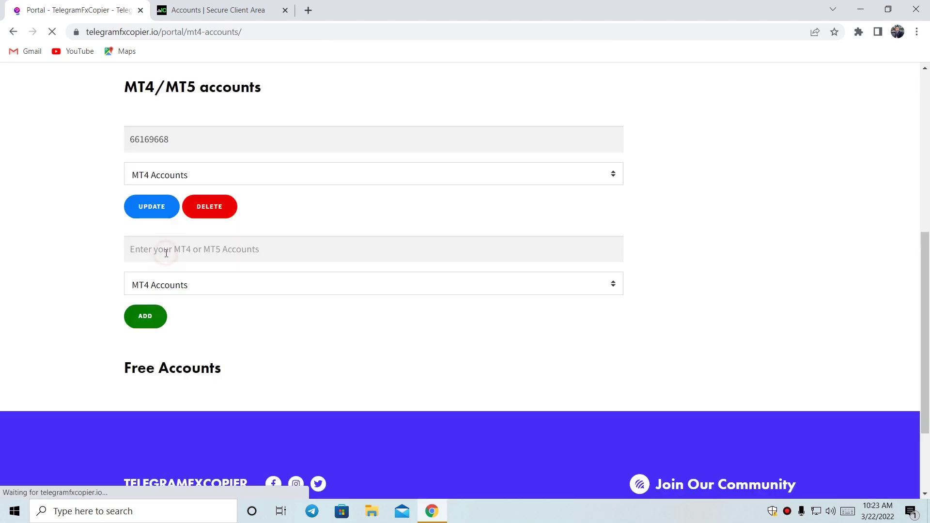
Step: Re-add the copied account number from autofill with its type set to MT5 Accounts
left_click(201, 249)
left_click(149, 278)
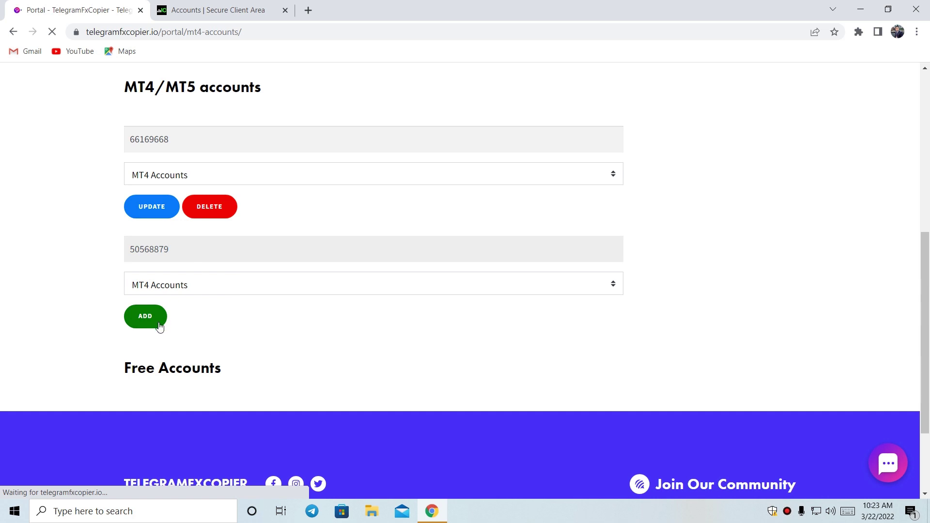
left_click(163, 286)
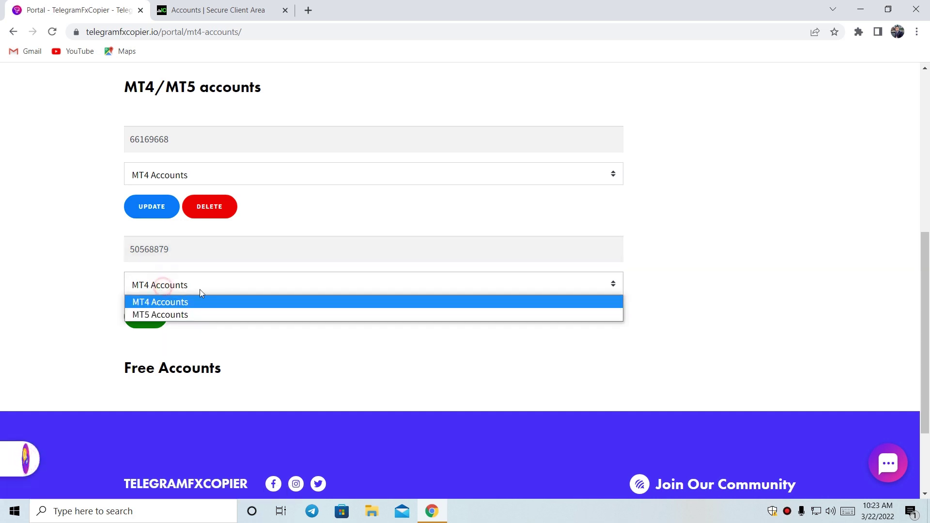
left_click(175, 315)
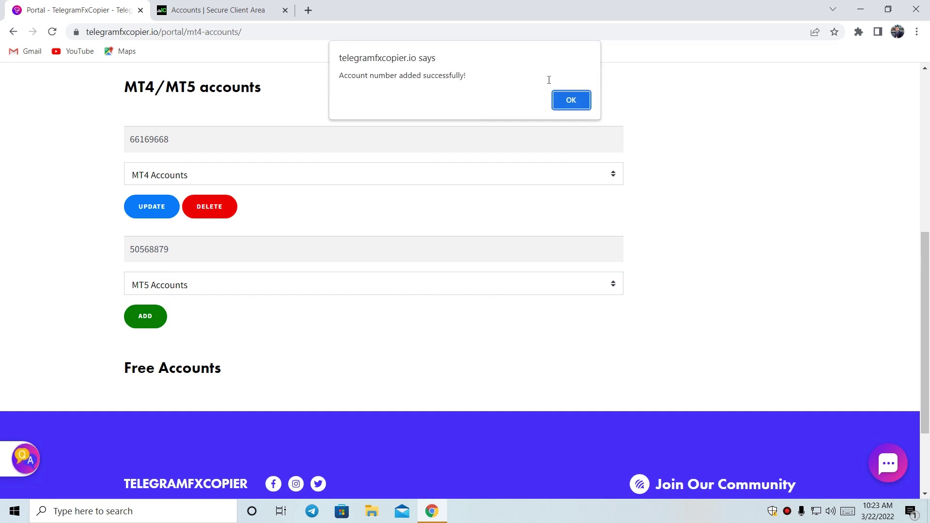
left_click(571, 100)
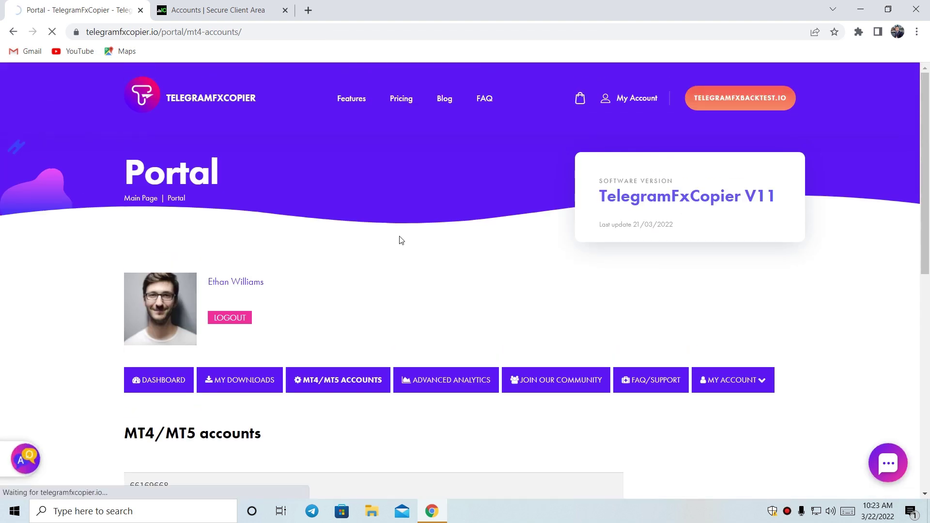
Step: Copy the MT4 account number from the portal's accounts page and minimise Chrome
scroll(421, 231, "down", 2)
left_click_drag(177, 379, 127, 379)
left_click(140, 379)
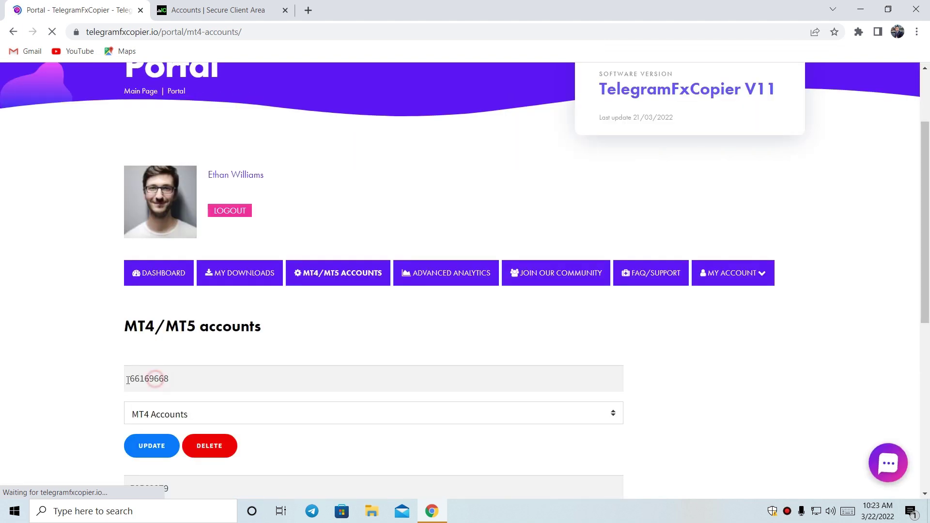
double_click(154, 379)
right_click(144, 379)
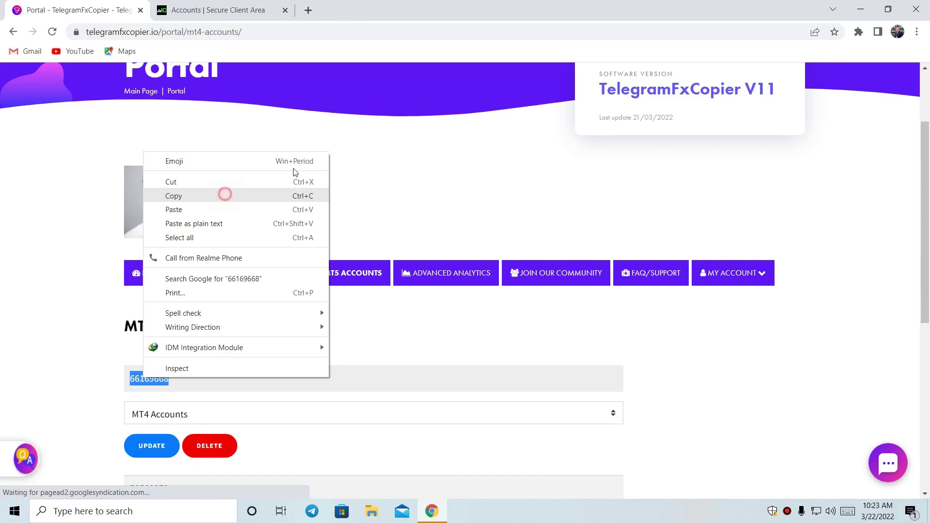
left_click(225, 195)
left_click(860, 9)
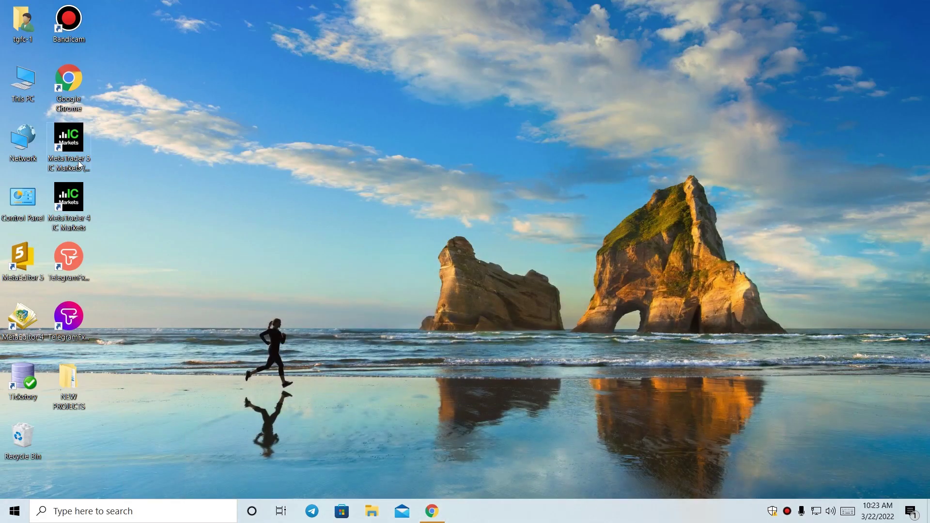
Step: Copy the MT4 account number again from the reloaded accounts page and minimise the browser
left_click(83, 204)
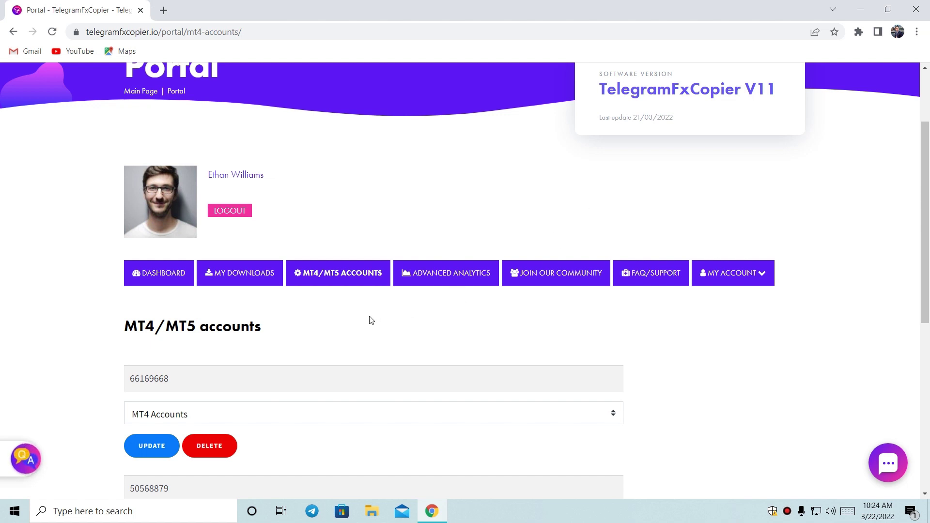
scroll(412, 330, "down", 2)
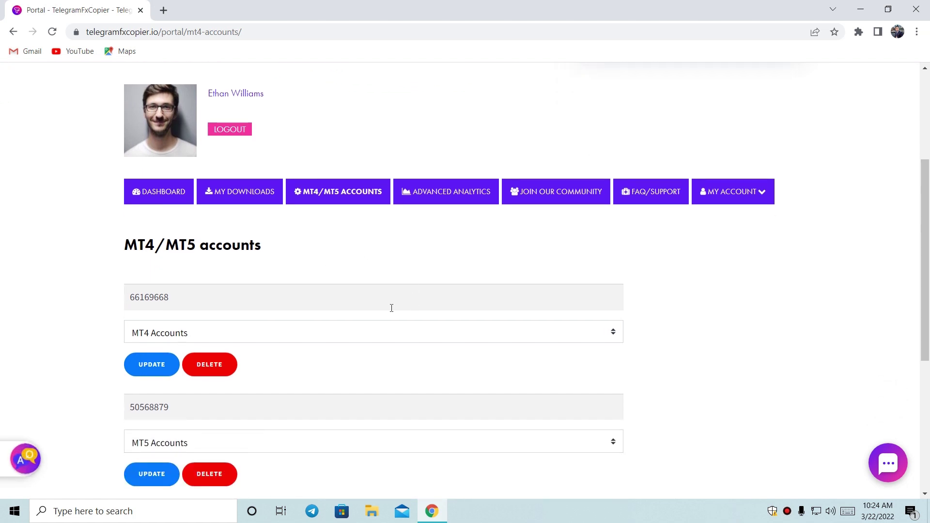
double_click(141, 297)
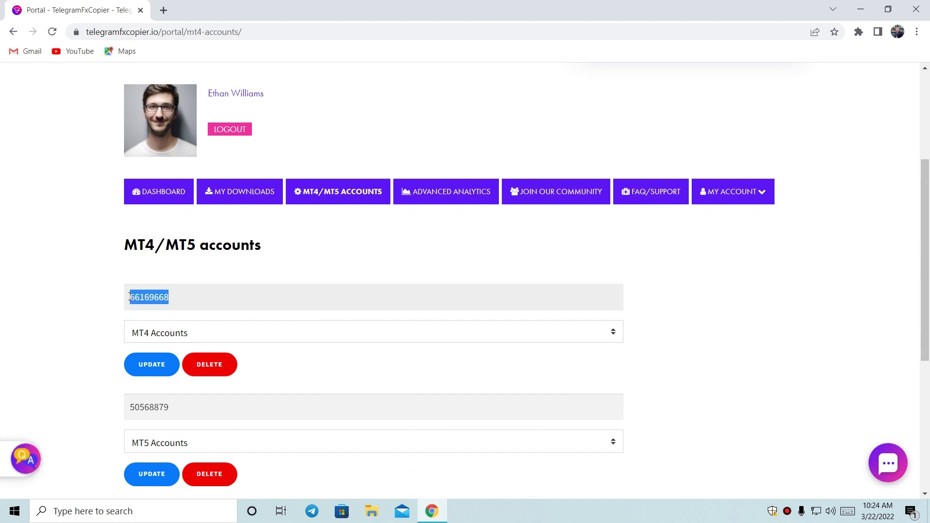
right_click(141, 298)
left_click(211, 114)
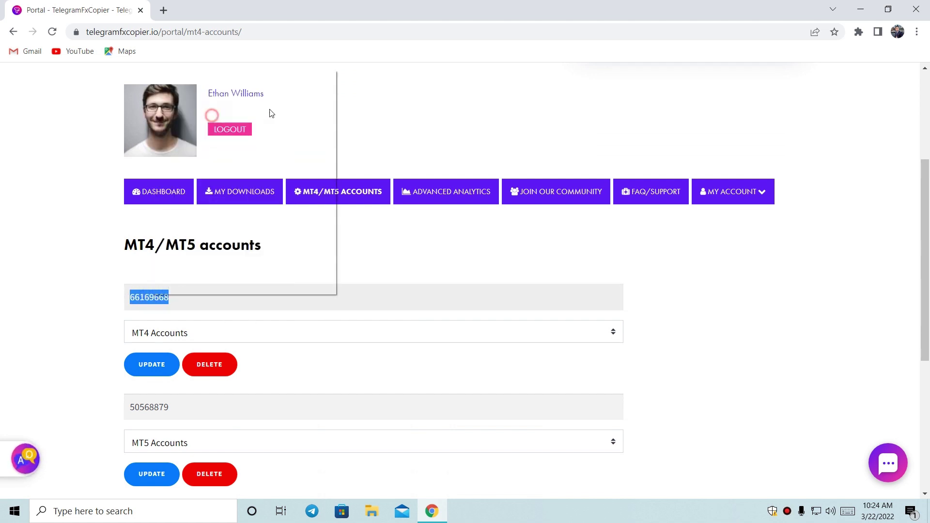
left_click(861, 10)
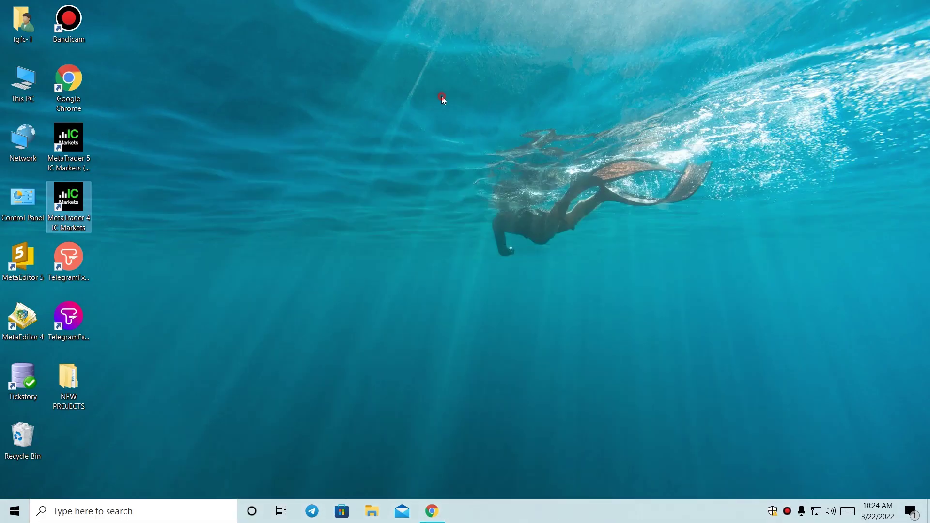
Step: Launch TelegramFxCopier_V11, paste the phone number over the existing entry, and connect
left_click(74, 325)
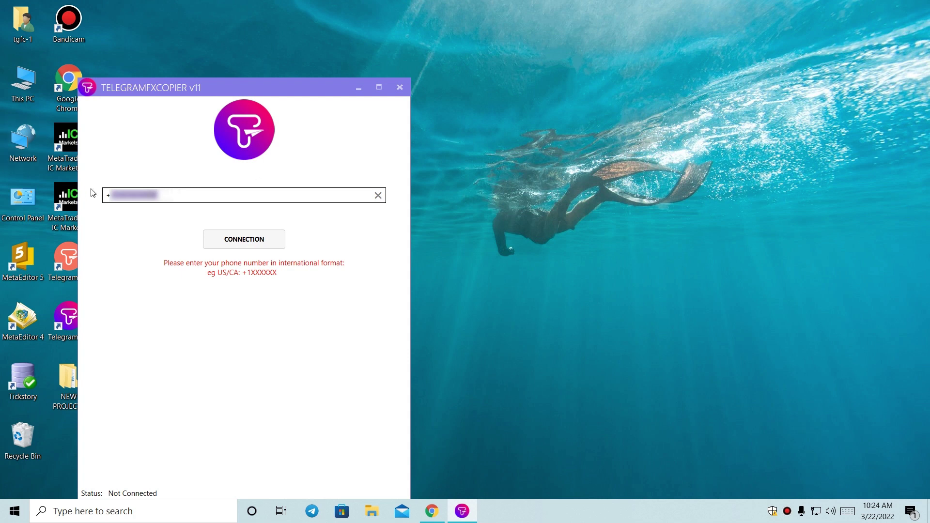
left_click_drag(111, 194, 201, 198)
key("ctrl+v")
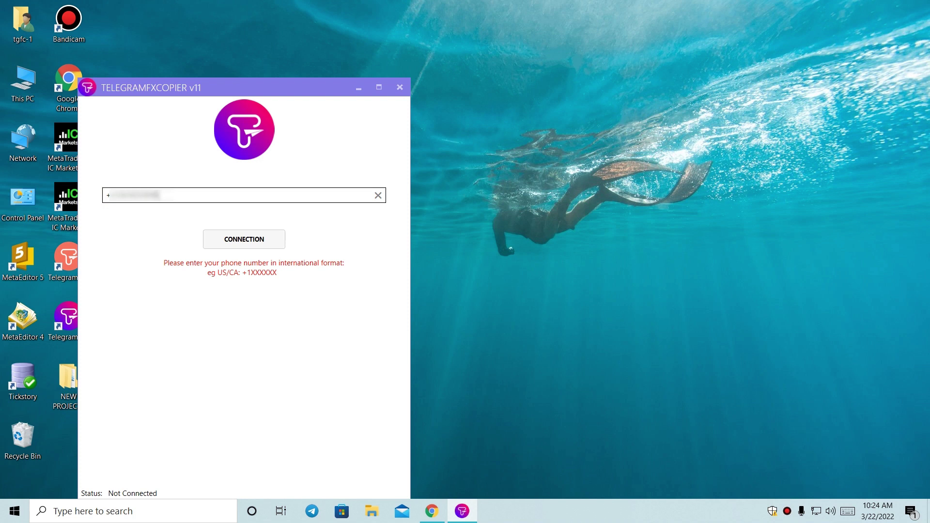
left_click(236, 245)
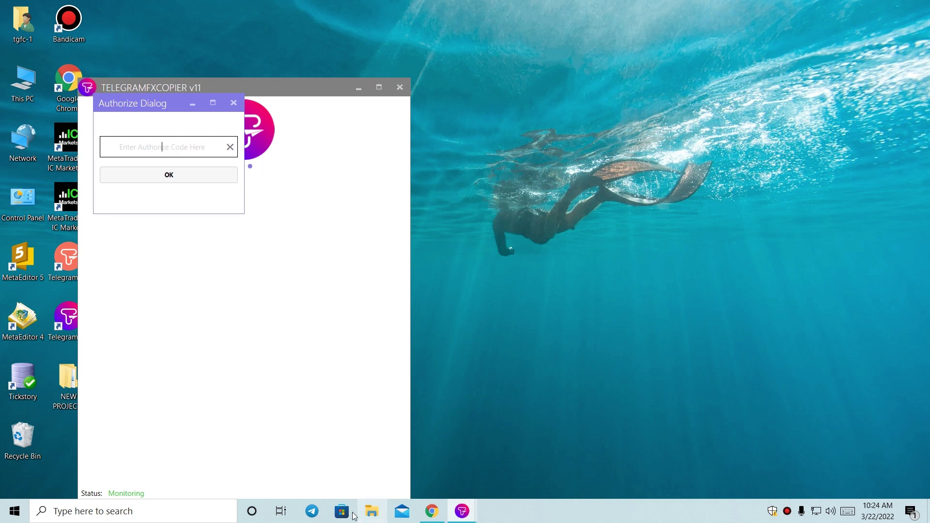
Step: Switch to Telegram Desktop to retrieve the login code
left_click(318, 514)
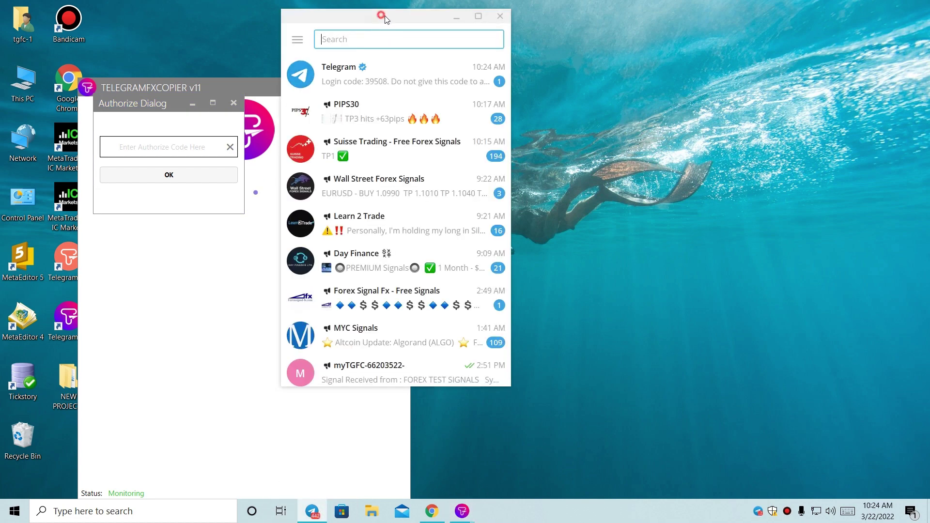
Step: Copy the login code from Telegram's service chat
left_click_drag(381, 17, 585, 57)
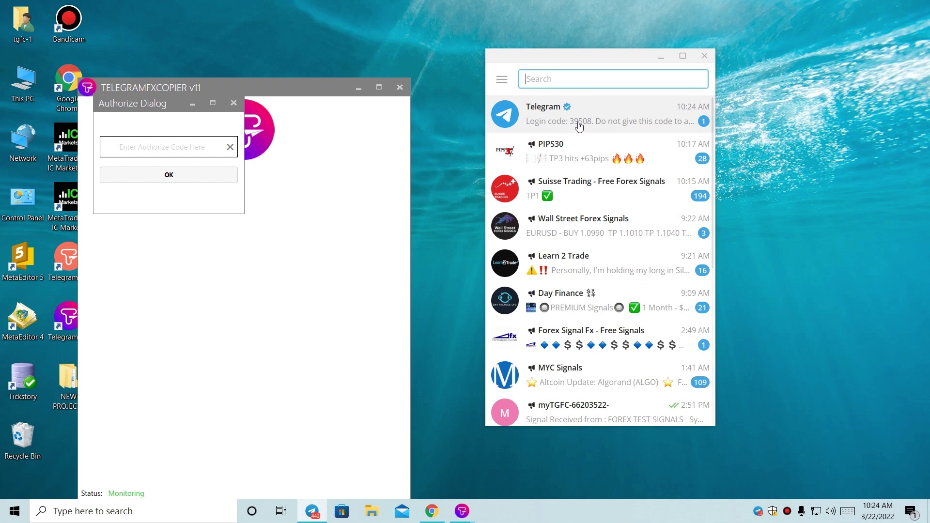
left_click(614, 118)
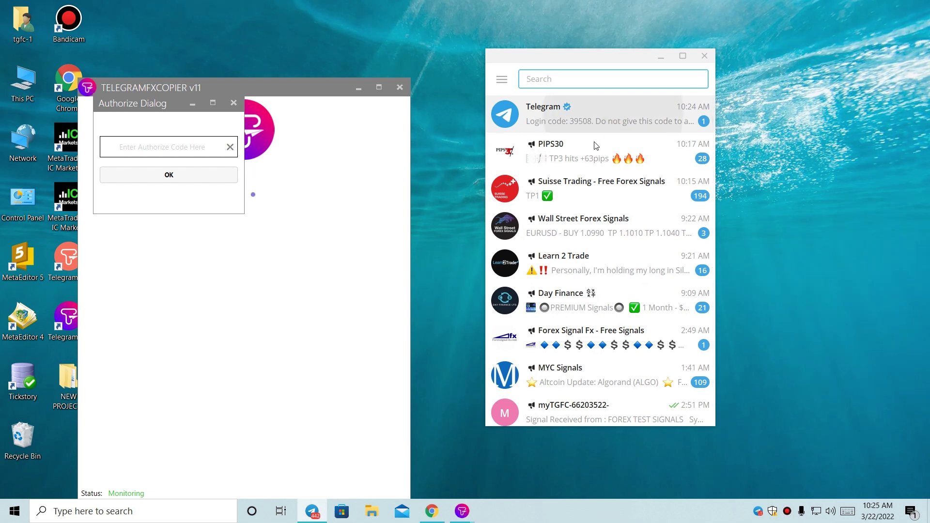
left_click_drag(550, 276, 567, 274)
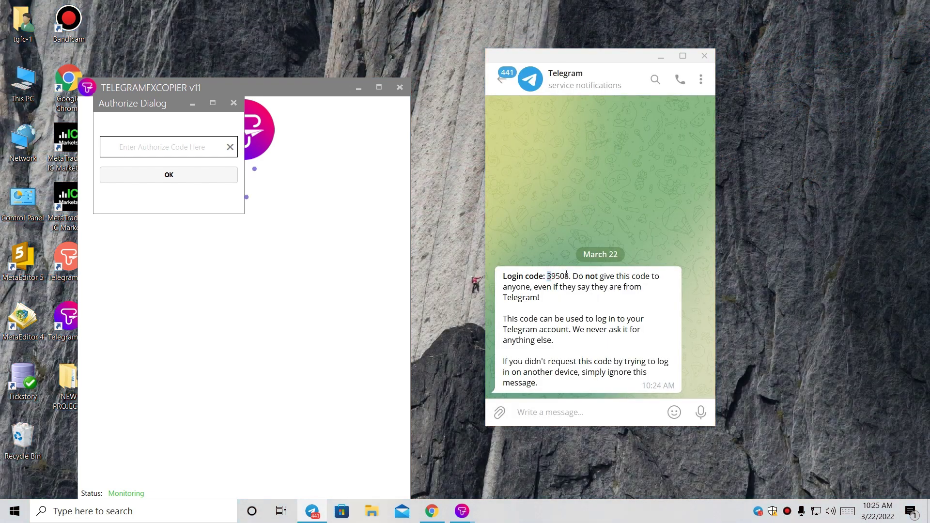
right_click(562, 277)
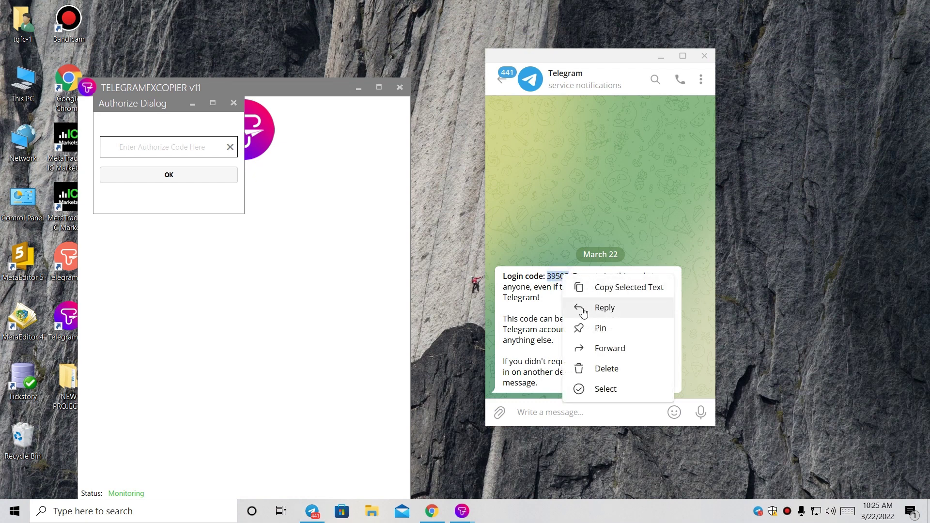
left_click(617, 287)
Step: Paste the login code into the Authorize Dialog and confirm it
left_click(172, 144)
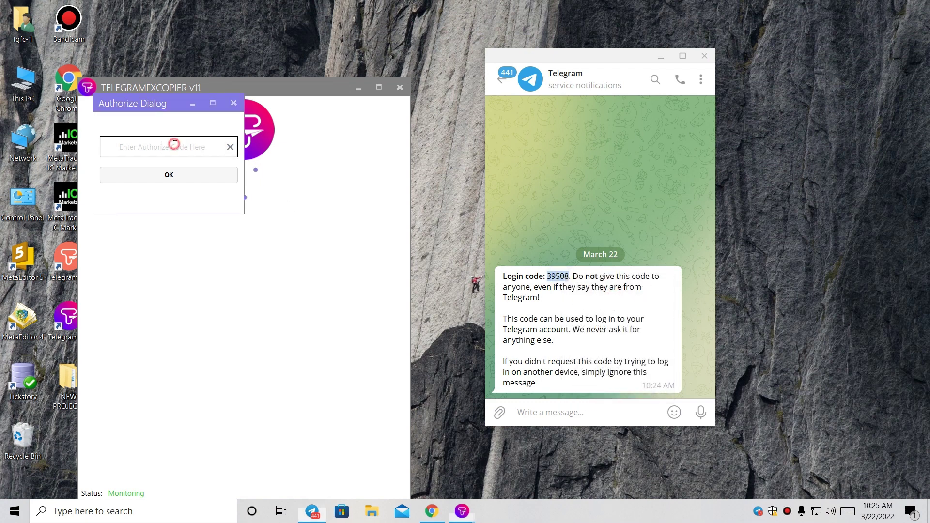
right_click(174, 145)
left_click(189, 191)
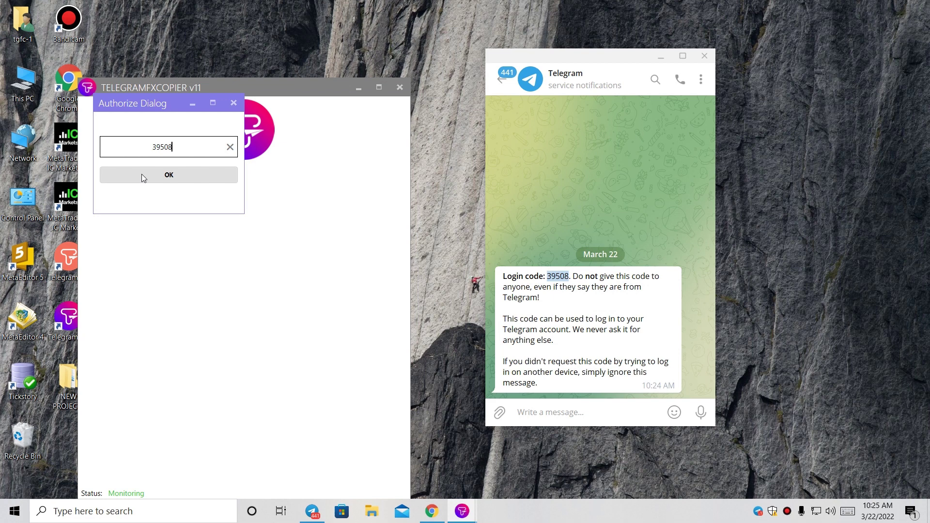
left_click(144, 173)
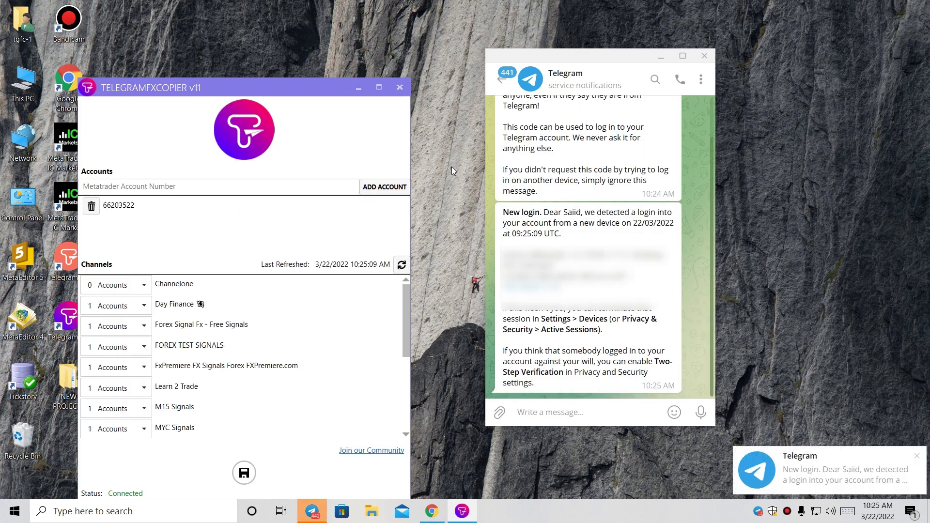
Step: Dismiss the login notification and delete the Telegram service chat for both sides
left_click(917, 456)
left_click(498, 82)
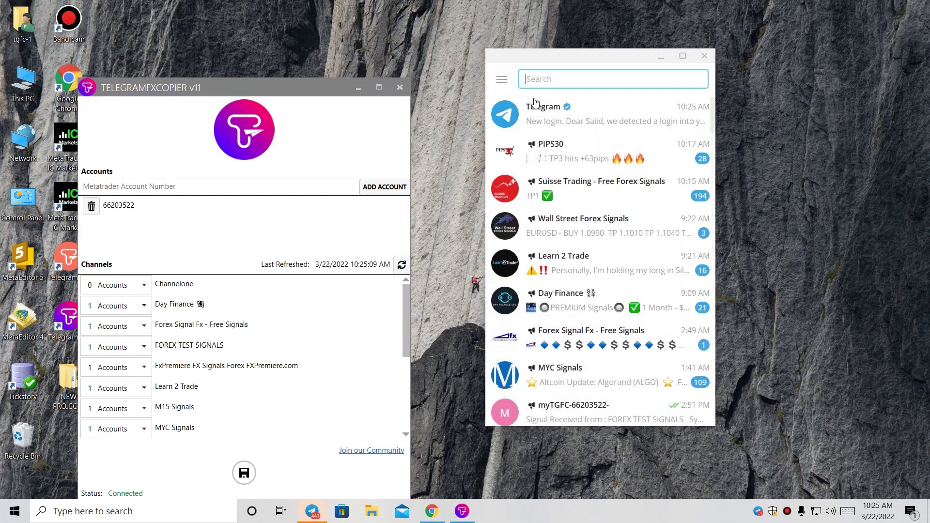
right_click(613, 108)
left_click(649, 216)
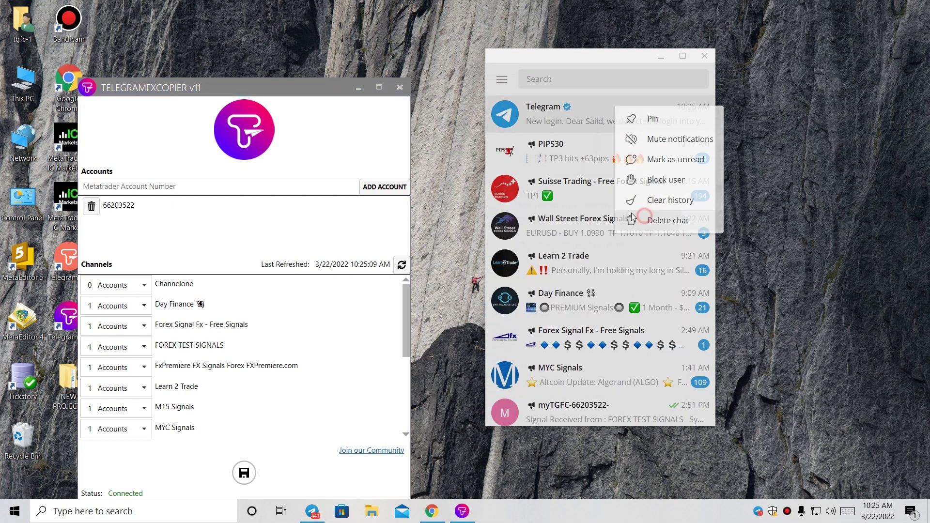
left_click(528, 268)
left_click(669, 297)
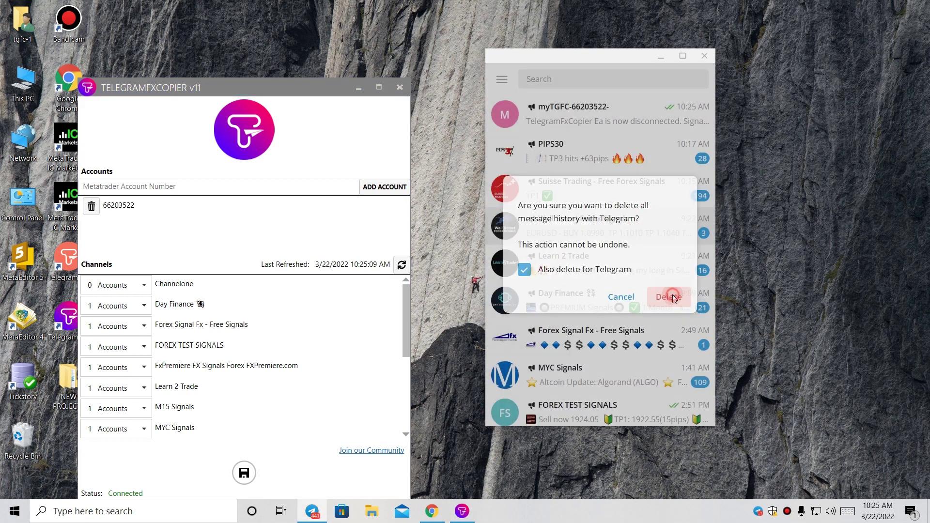
Step: Shift Telegram further right, move the copier window up and narrow it slightly
left_click_drag(618, 61, 715, 62)
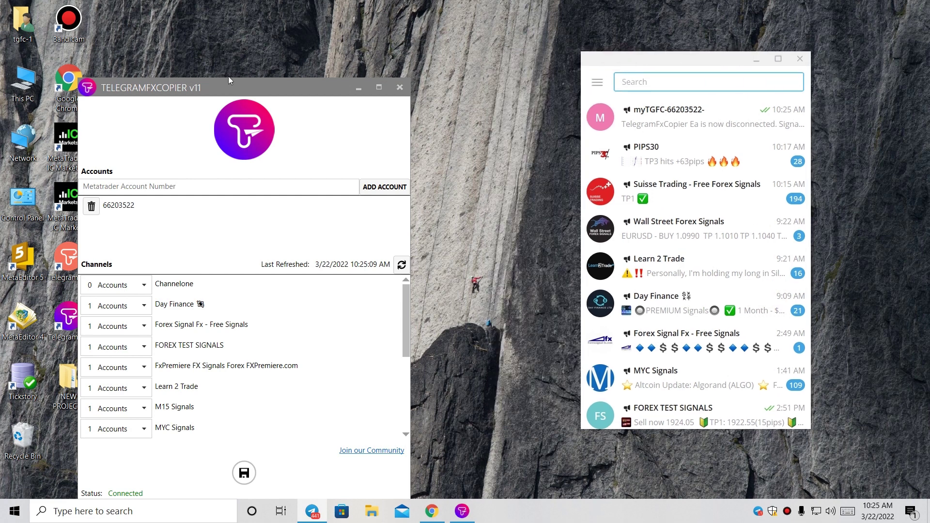
left_click_drag(227, 82, 235, 42)
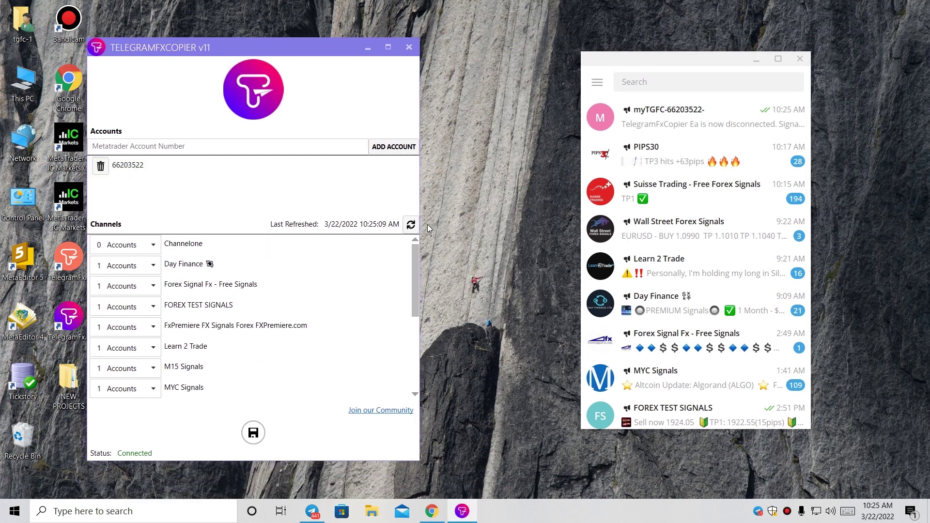
left_click_drag(420, 228, 400, 227)
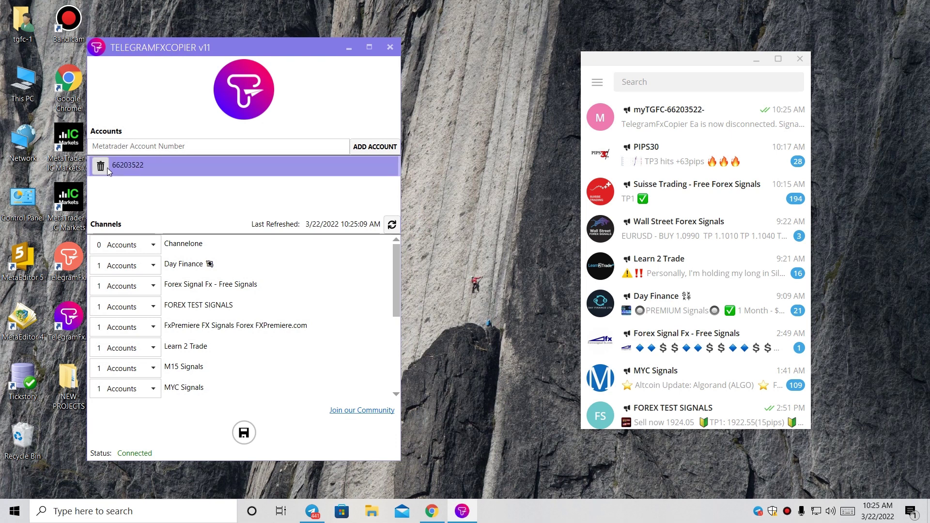
Step: Remove the old MetaTrader account, refresh channels, and copy the MT4 number from the portal
left_click(100, 165)
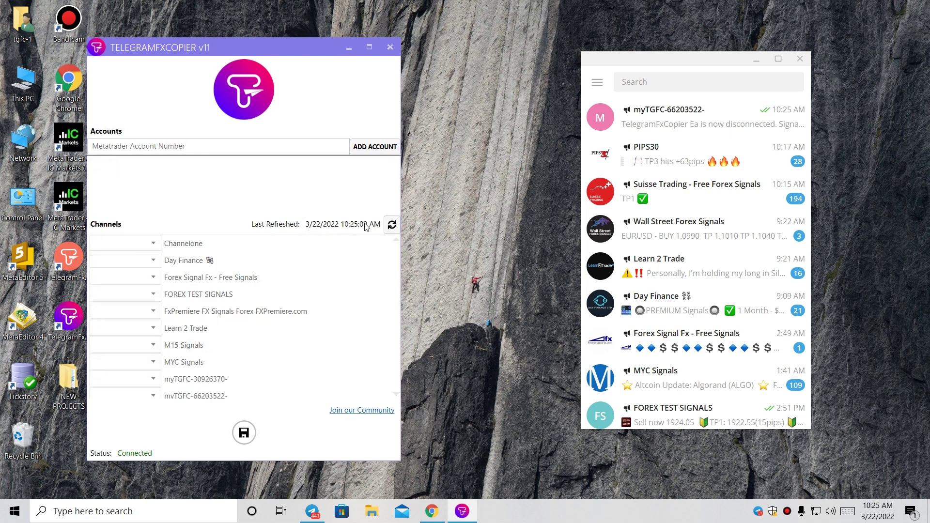
left_click(392, 225)
left_click(212, 181)
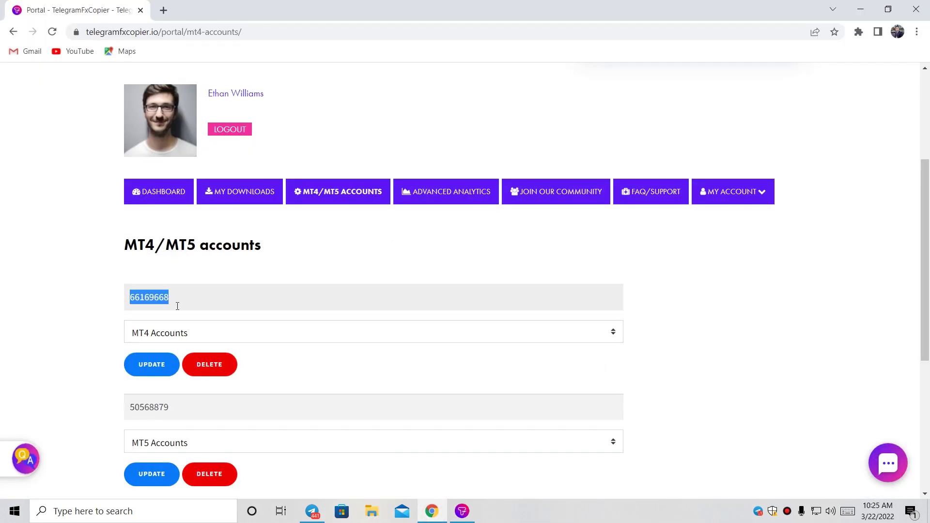
left_click_drag(176, 304, 132, 297)
right_click(131, 298)
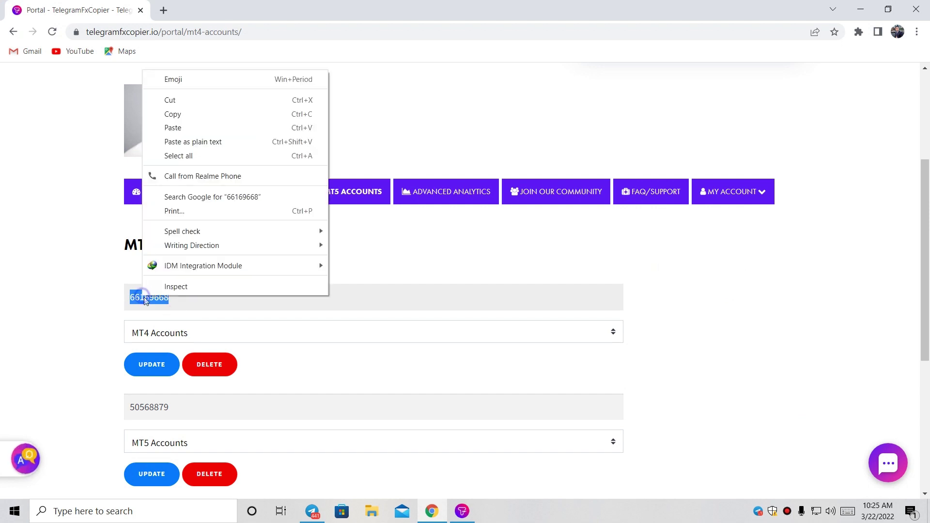
left_click(216, 114)
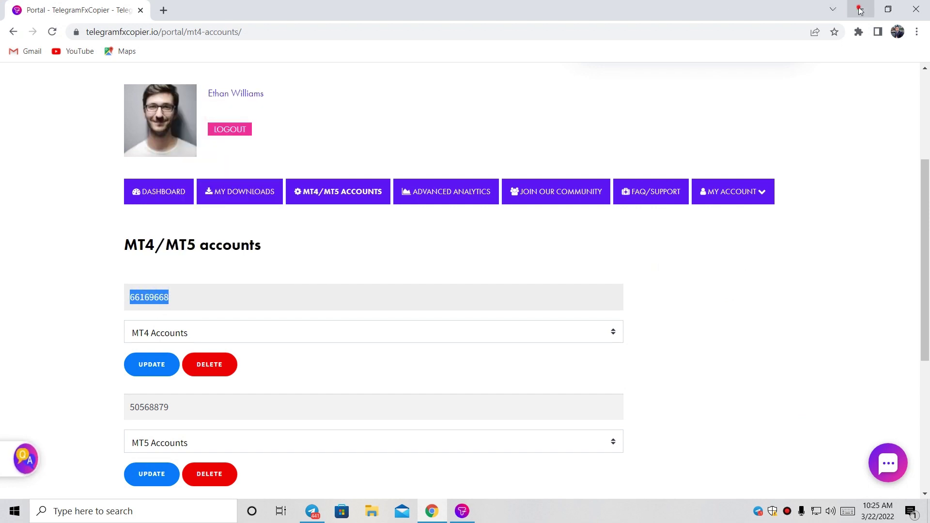
left_click(860, 9)
Step: Paste the MT4 account number into the account field and add it to Accounts
right_click(208, 149)
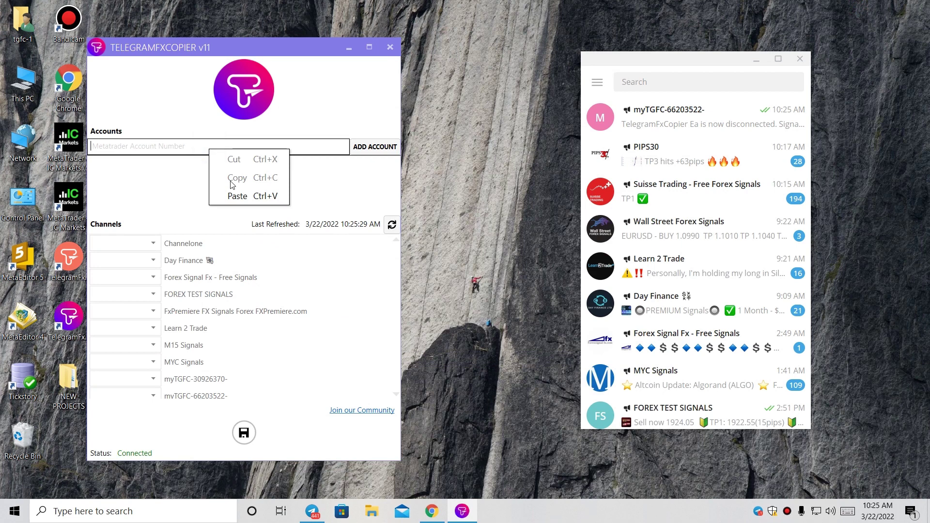
left_click(234, 194)
double_click(131, 148)
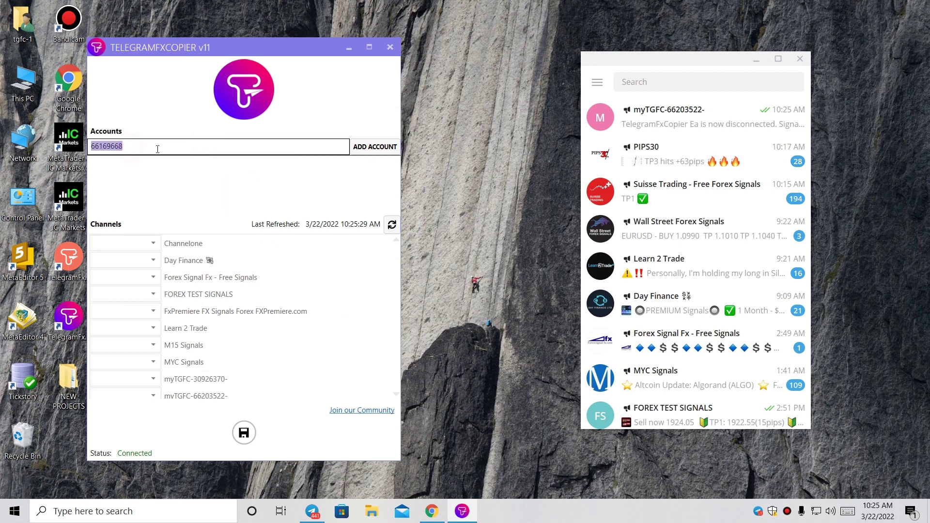
left_click(166, 148)
left_click(370, 150)
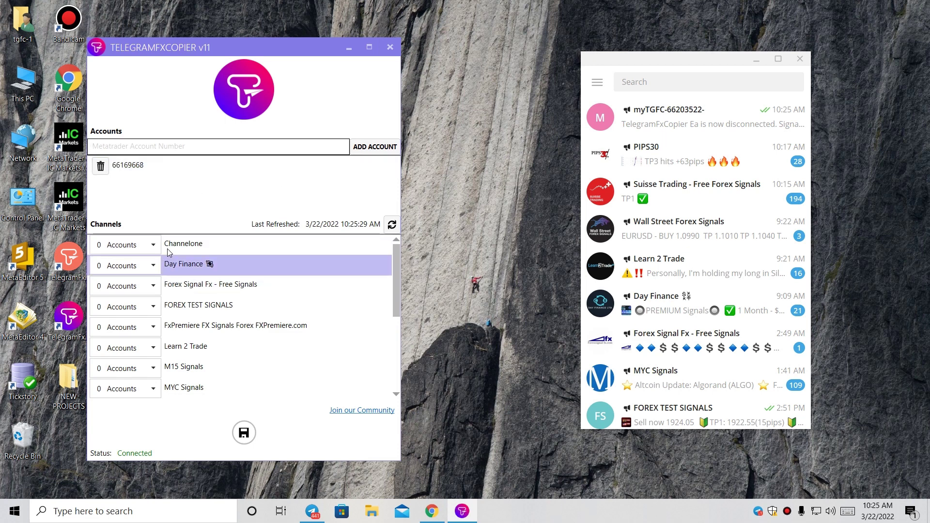
Step: Return Telegram's chat list to the top and move its window left and down
scroll(679, 223, "down", 3)
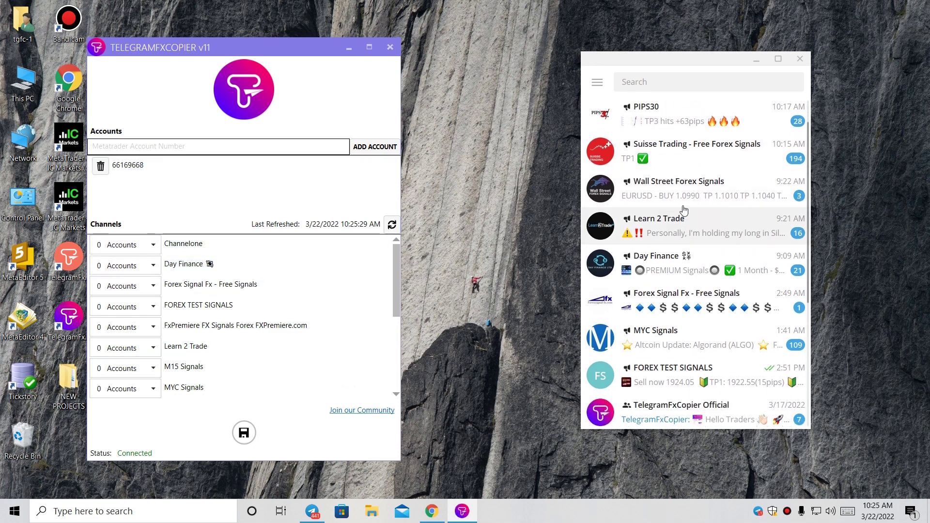
key("Escape")
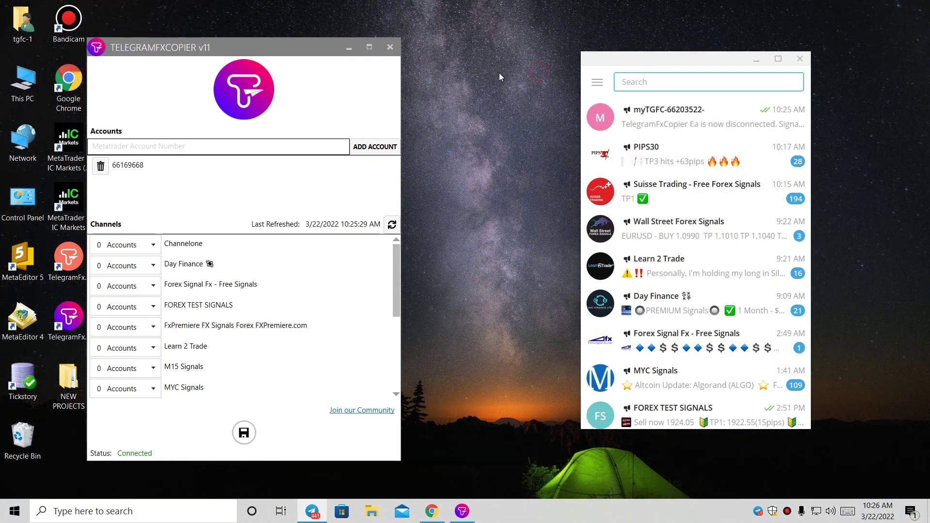
left_click_drag(628, 62, 500, 77)
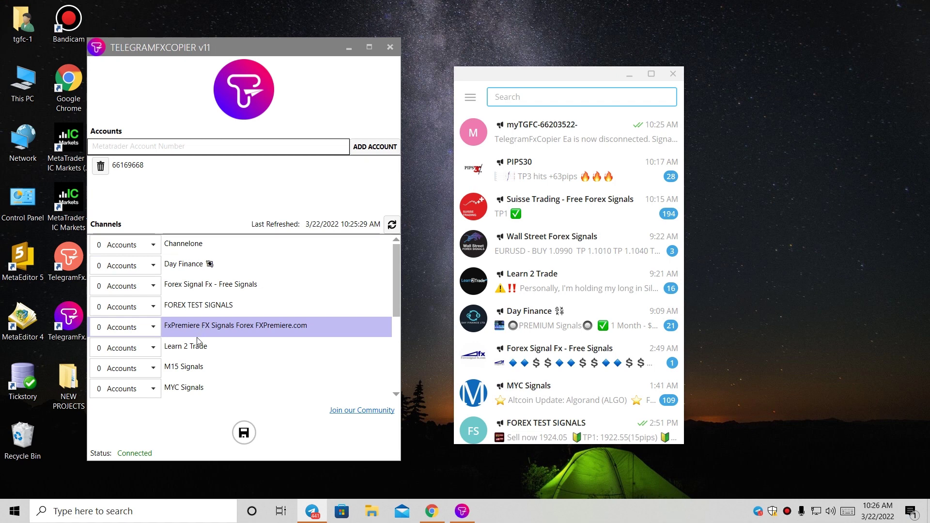
scroll(558, 305, "down", 3)
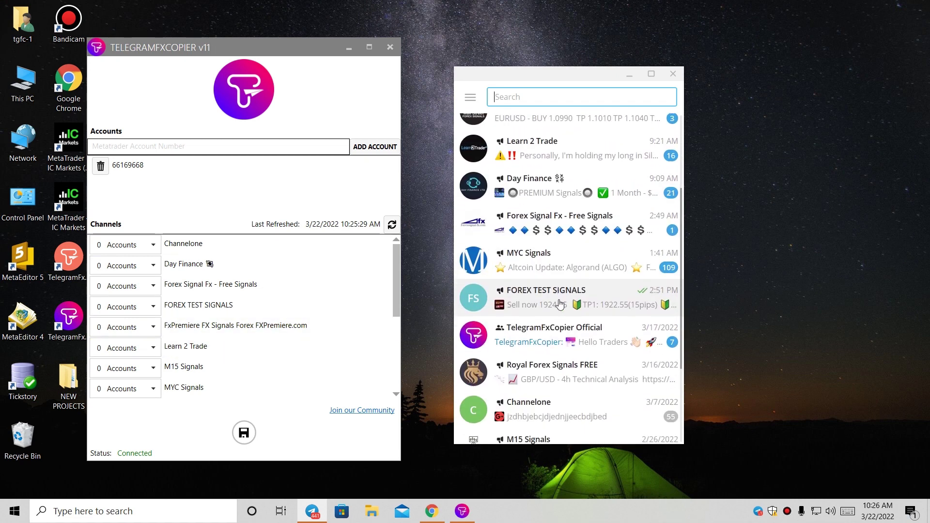
scroll(557, 305, "down", 3)
scroll(533, 242, "up", 8)
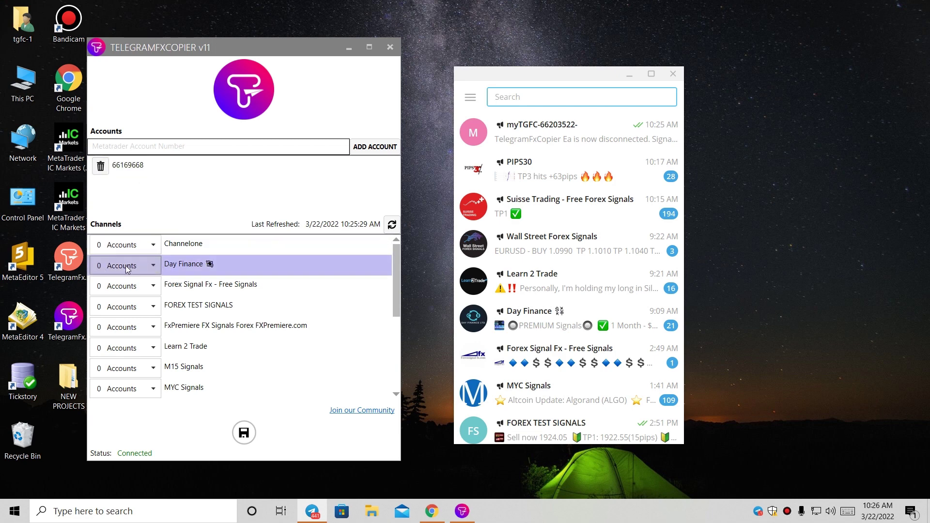
Step: Assign the MT4 account to Day Finance, Forex Signal Fx - Free Signals, FOREX TEST SIGNALS and FxPremiere
left_click(153, 265)
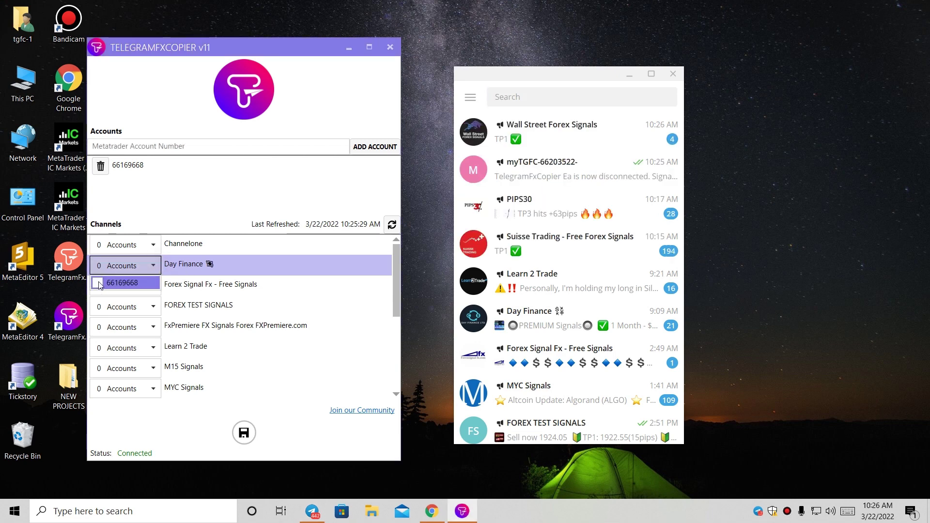
left_click(160, 286)
left_click(150, 285)
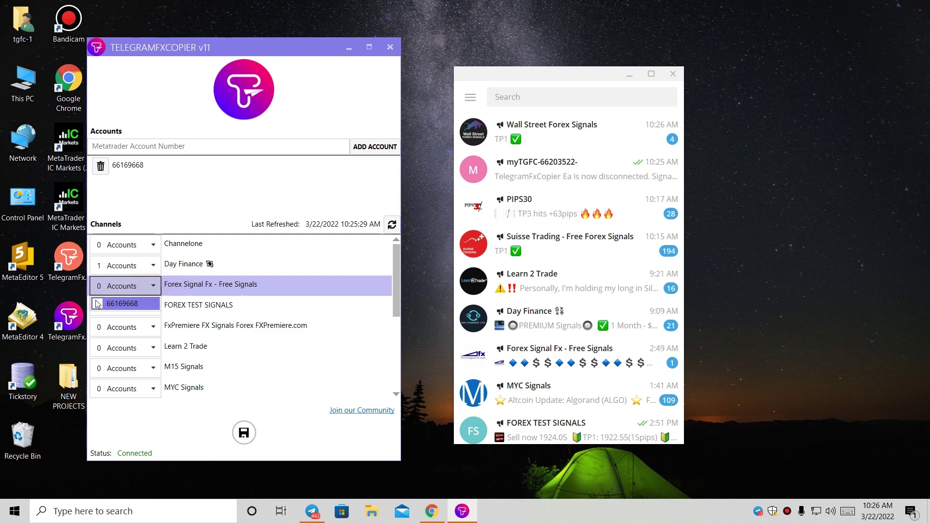
left_click(176, 304)
left_click(150, 306)
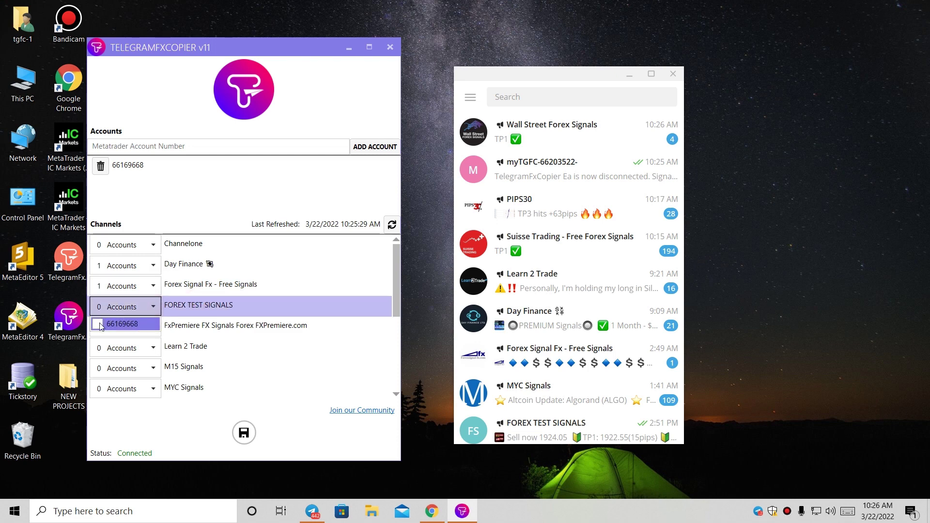
left_click(180, 332)
left_click(153, 328)
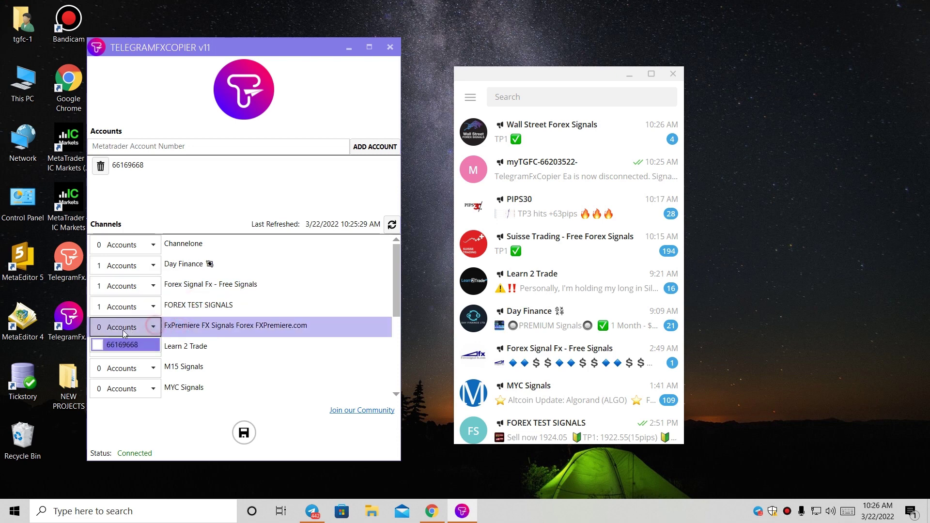
left_click(99, 345)
Step: Assign the MT4 account to Learn 2 Trade and M15 Signals
left_click(175, 348)
left_click(153, 348)
left_click(98, 364)
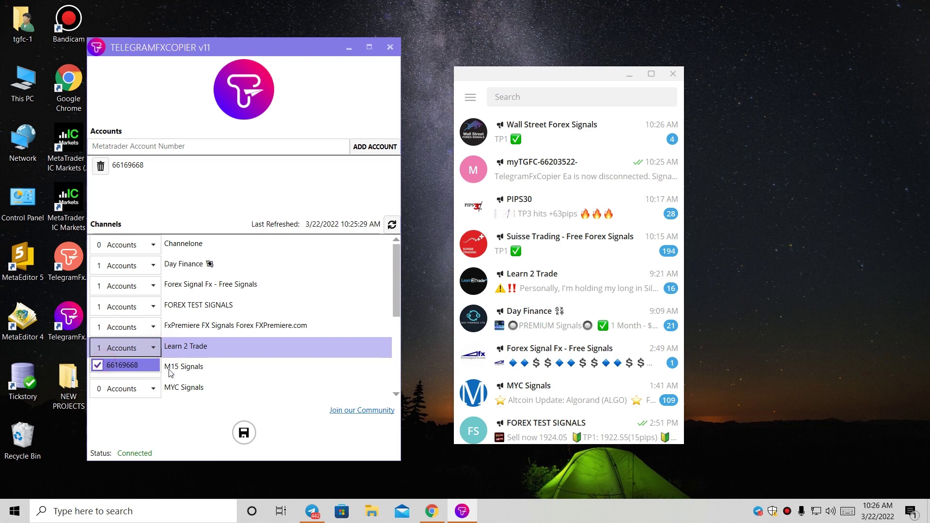
left_click(170, 367)
left_click(153, 368)
left_click(98, 385)
Step: Assign the account to MYC Signals, then move the Telegram window up and left
left_click(178, 390)
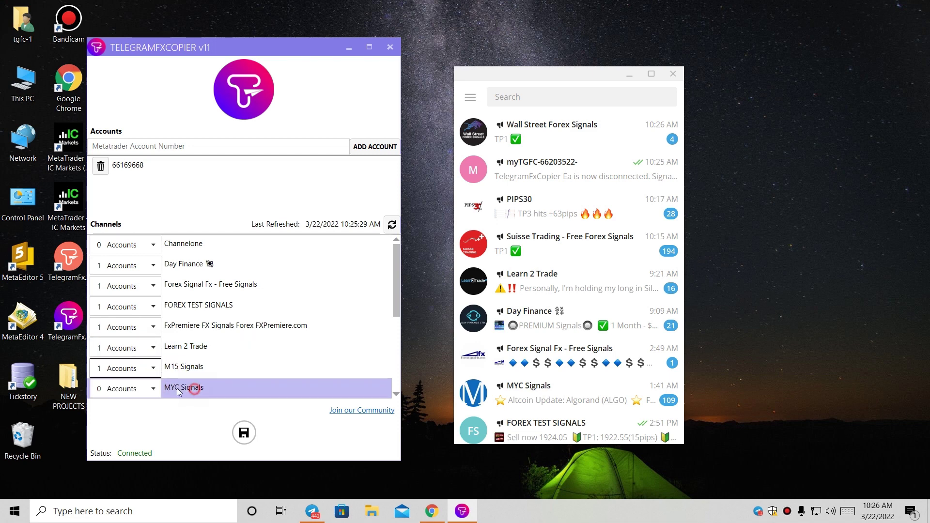
left_click_drag(397, 267, 396, 308)
left_click(171, 286)
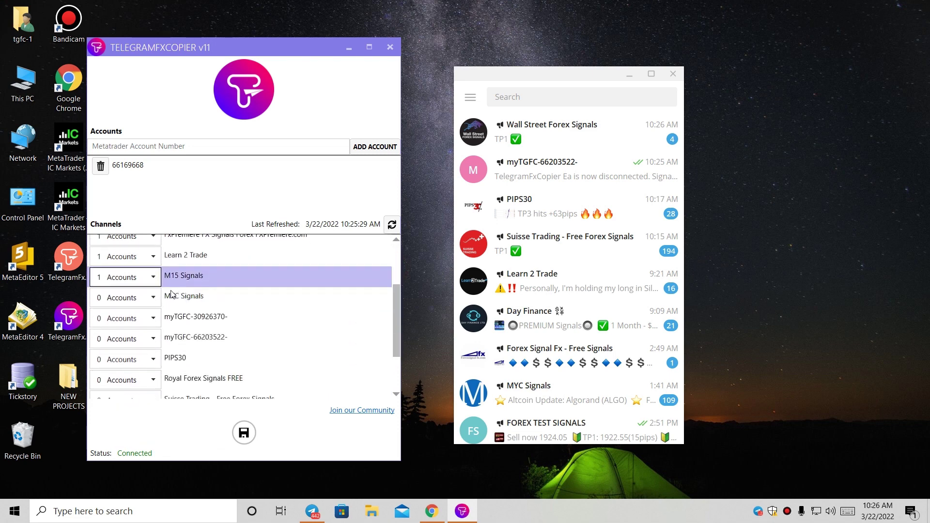
left_click(171, 296)
left_click(153, 297)
left_click(99, 314)
left_click(156, 341)
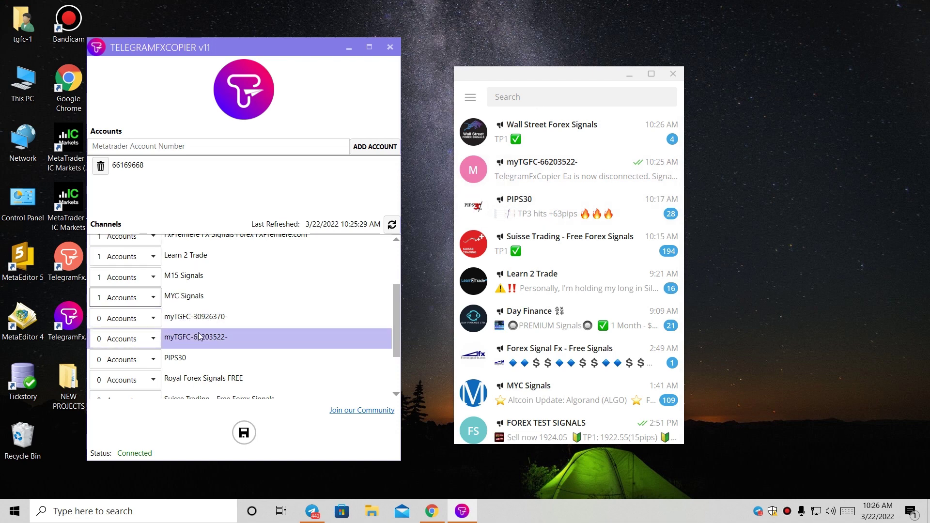
scroll(204, 320, "down", 3)
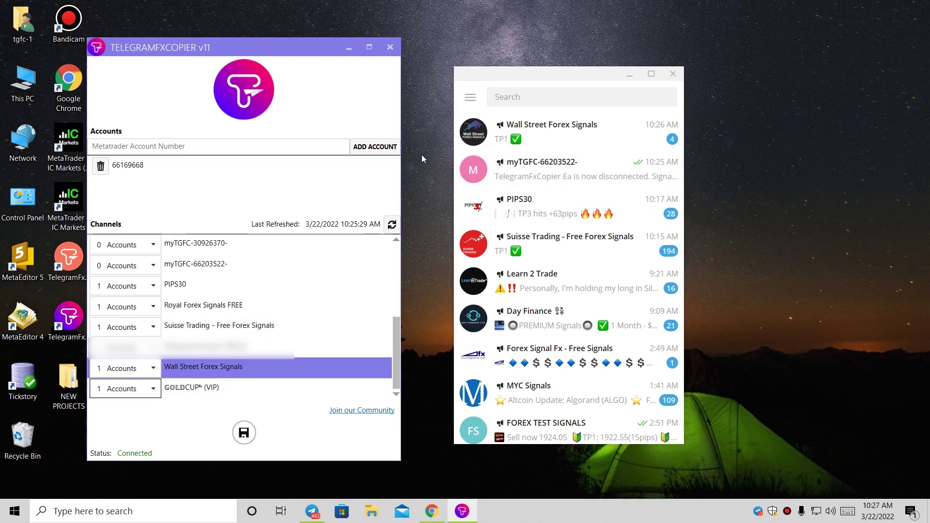
left_click_drag(550, 81, 528, 63)
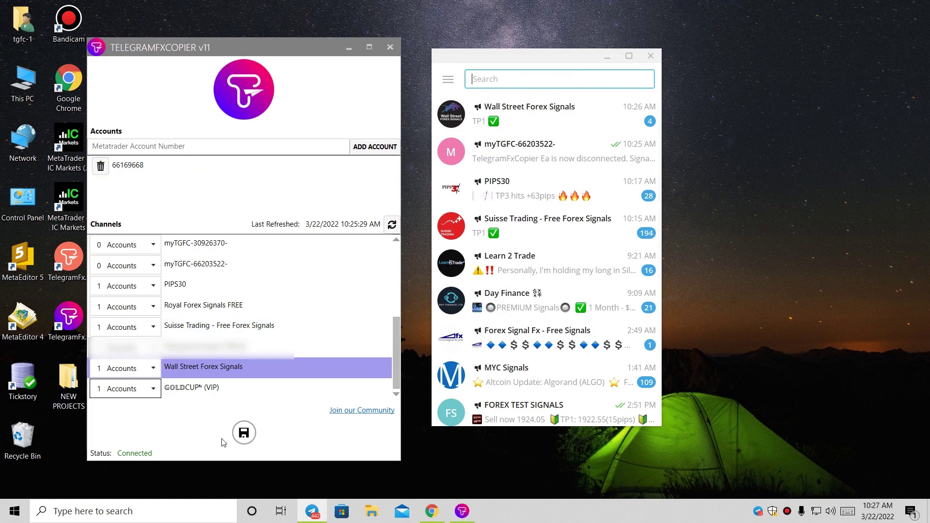
Step: Save the channel assignments so the copier shows Monitoring, then minimize Telegram and the copier
left_click(247, 435)
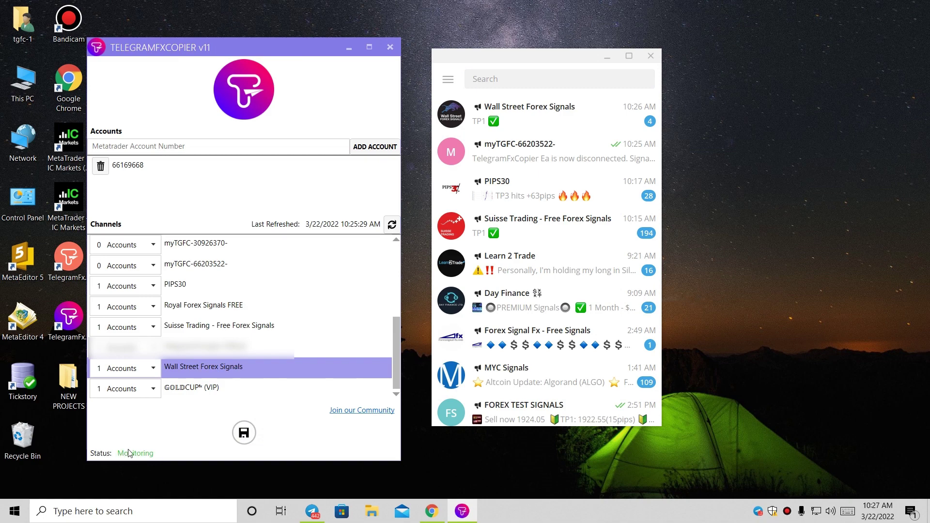
left_click(607, 54)
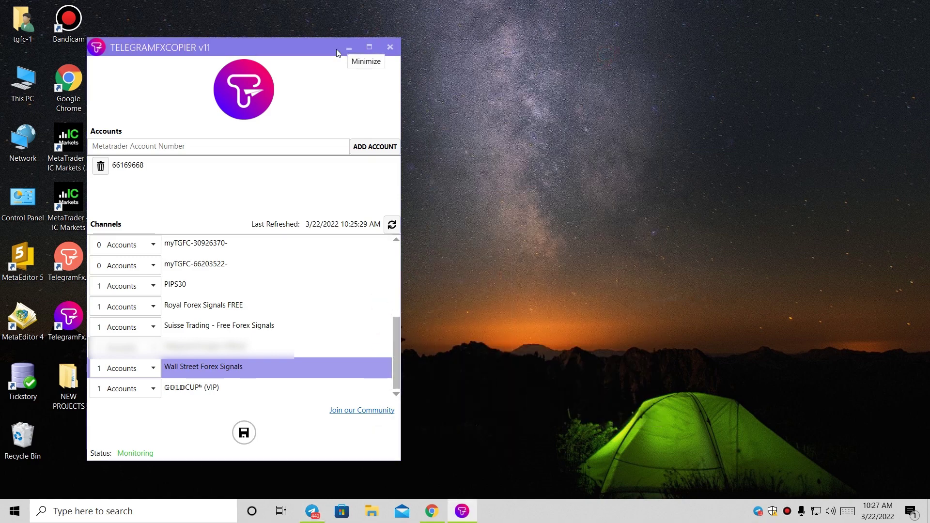
left_click(349, 47)
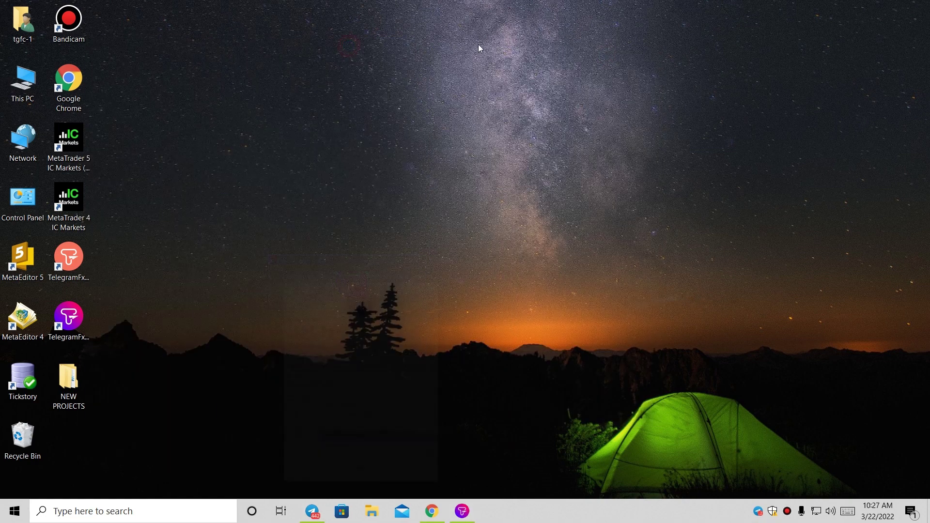
Step: Launch MetaTrader 4 IC Markets and view the TelegramFxCopier11.0 expert's Common settings
double_click(79, 207)
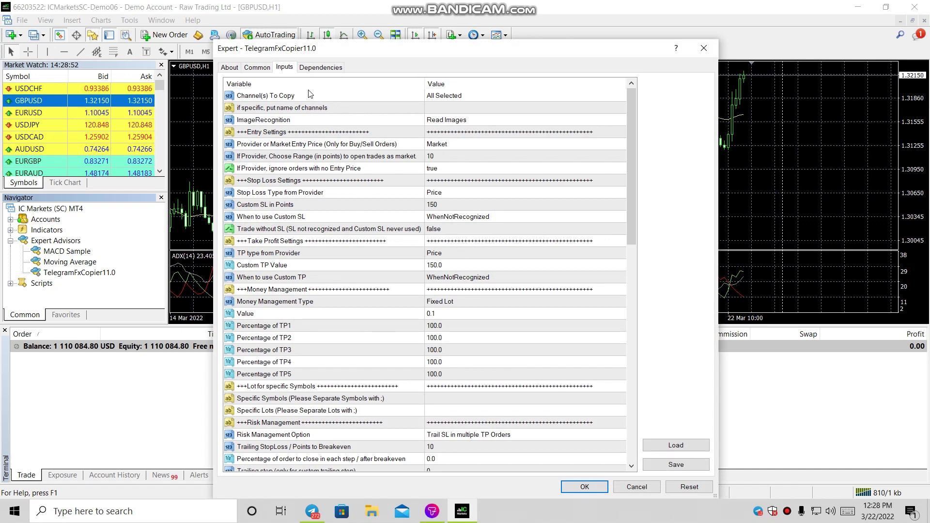
mouse_move(629, 133)
left_mouse_down()
mouse_move(632, 295)
mouse_move(631, 124)
left_mouse_up()
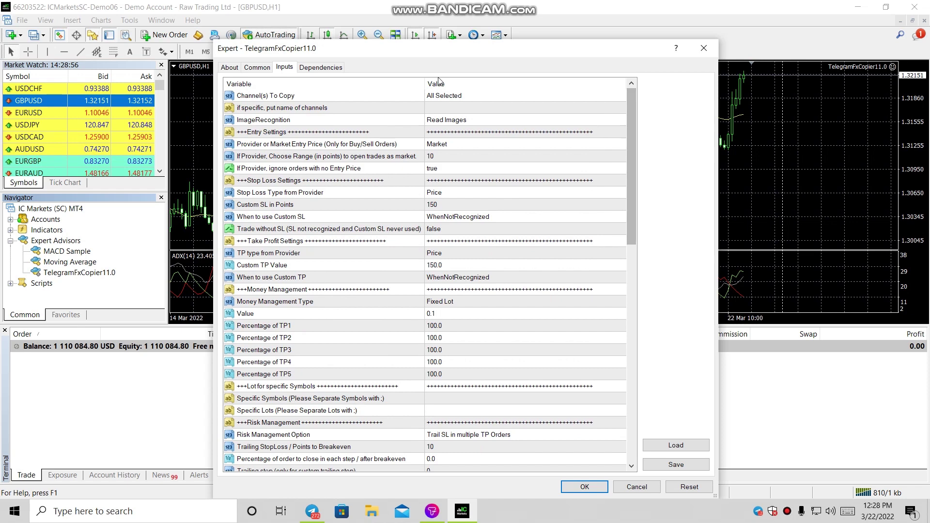
left_click(257, 67)
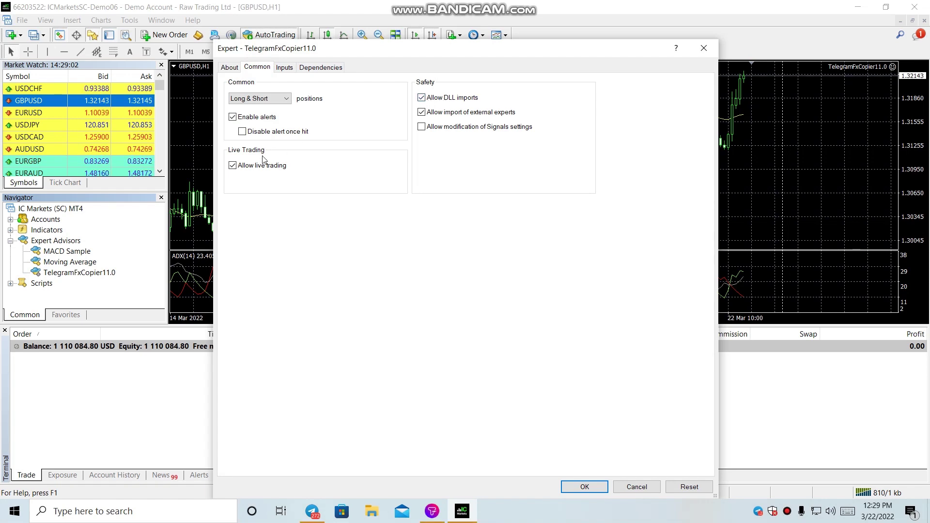
Step: Confirm the Expert dialog and Expert Advisors options, then turn AutoTrading on
left_click(577, 487)
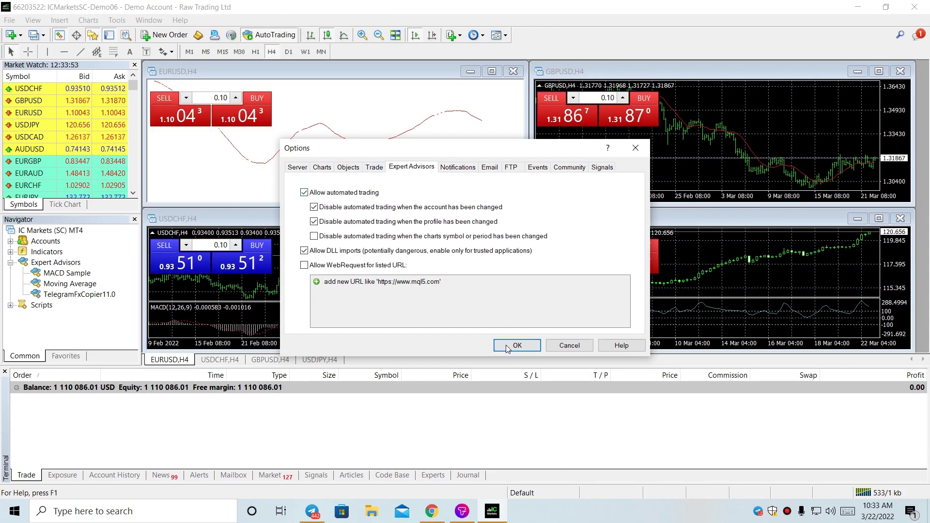
left_click(516, 345)
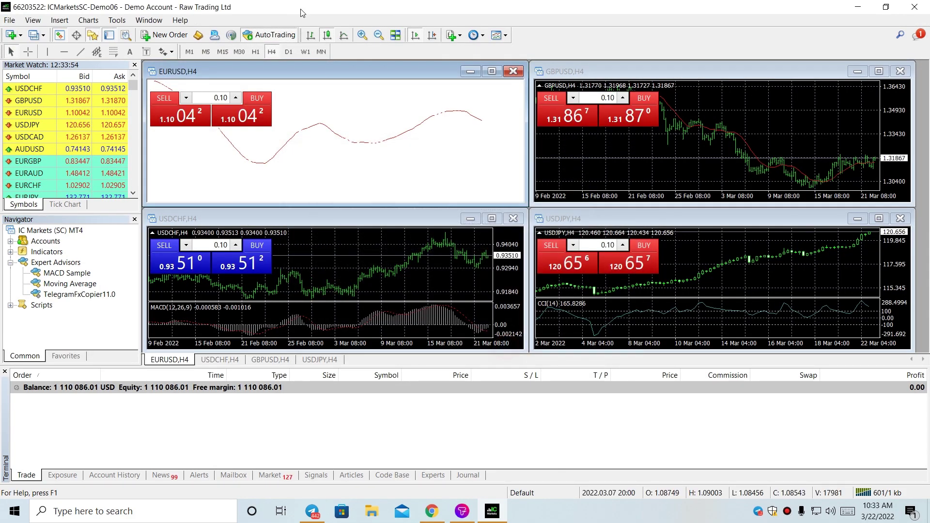
left_click(249, 34)
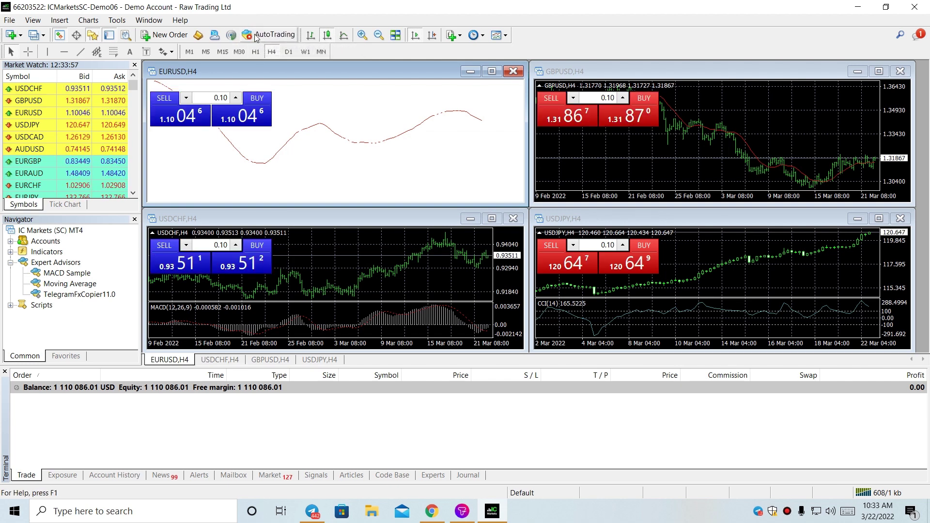
left_click(256, 38)
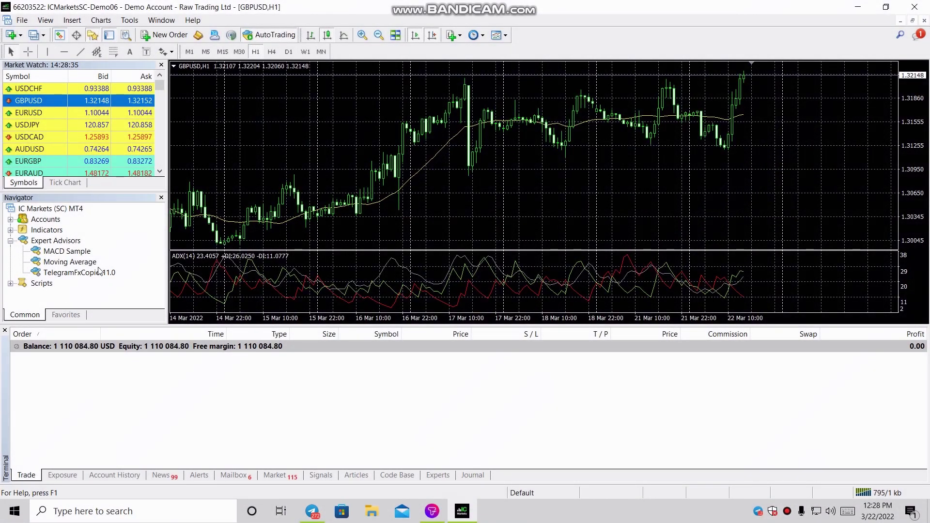
Step: Attach TelegramFxCopier11.0 to the GBPUSD H1 chart after reviewing its Inputs and Common tabs
left_click(76, 290)
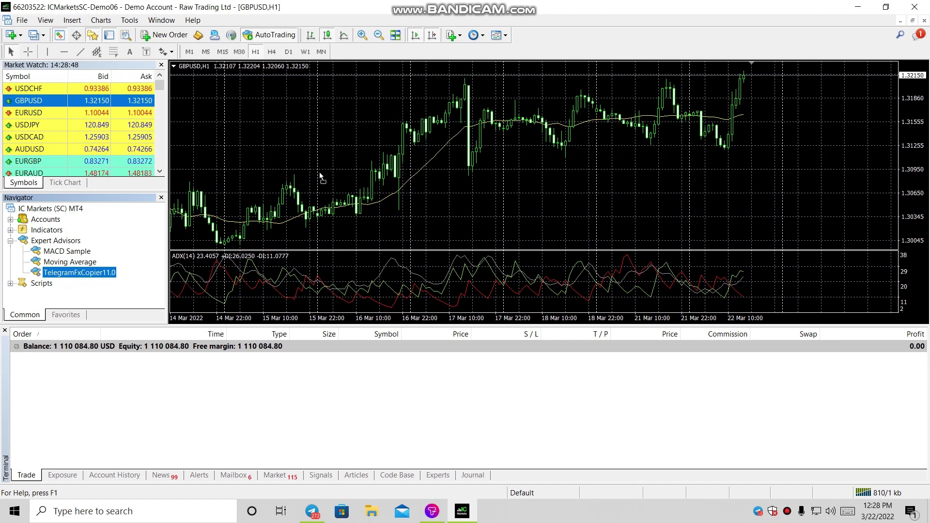
left_click_drag(359, 179, 360, 178)
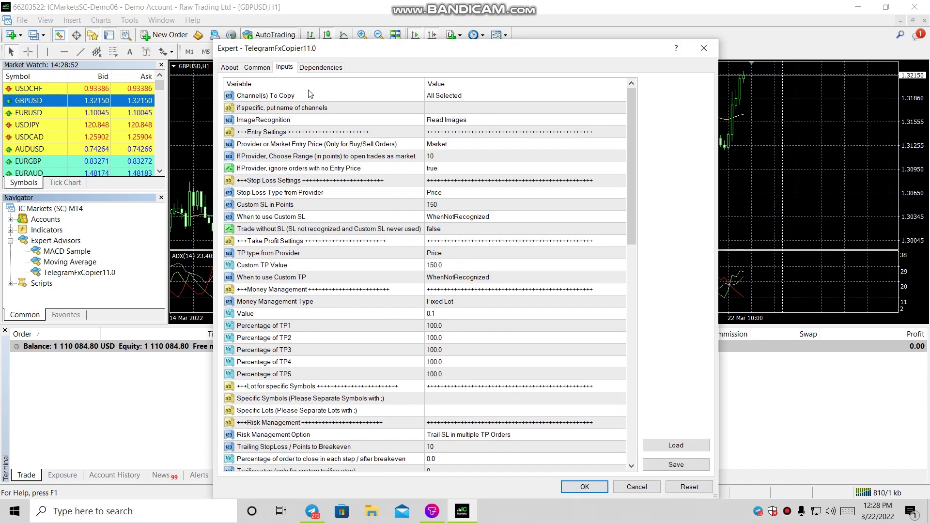
mouse_move(629, 132)
left_mouse_down()
mouse_move(633, 349)
mouse_move(631, 124)
left_mouse_up()
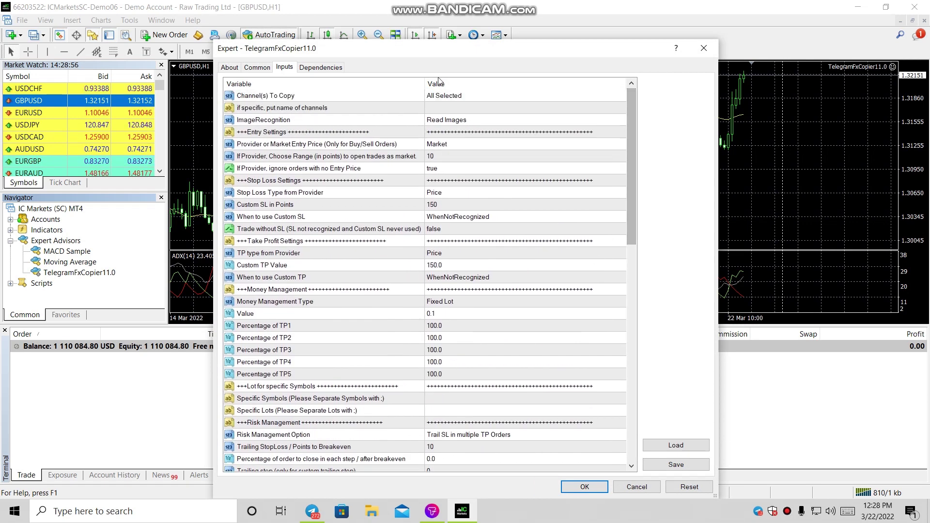
left_click(256, 67)
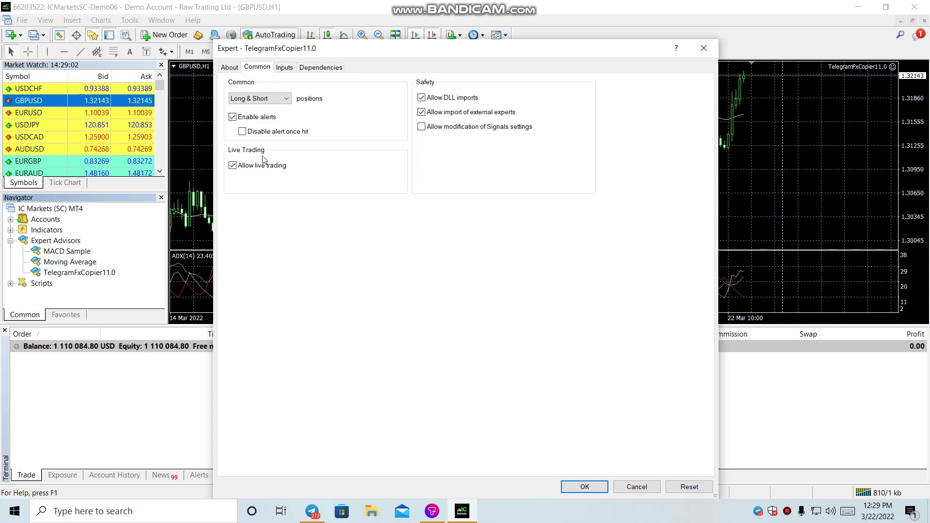
left_click(574, 487)
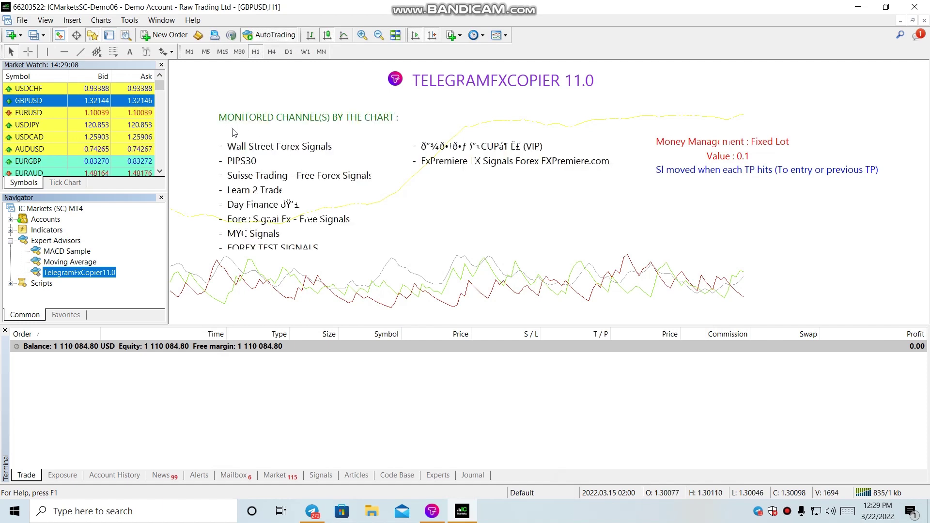
left_click(432, 511)
left_click_drag(232, 72, 627, 57)
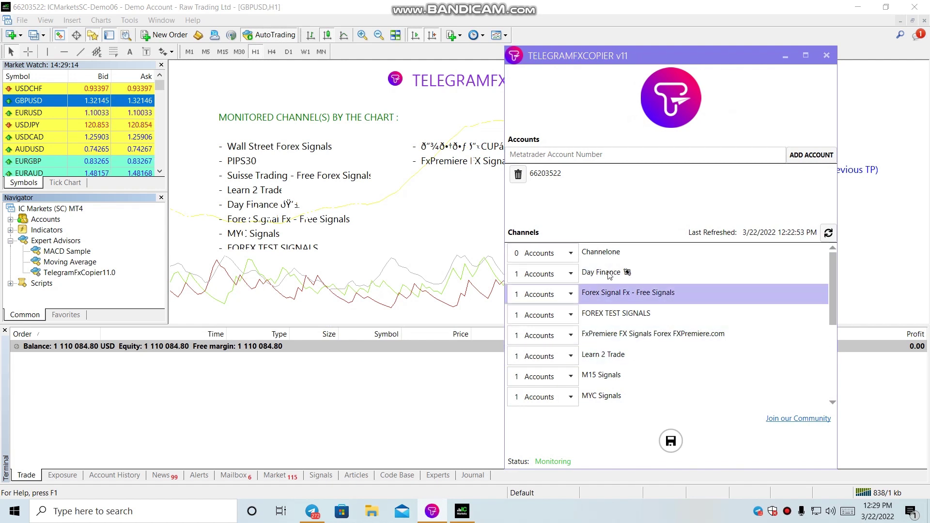
scroll(618, 368, "down", 5)
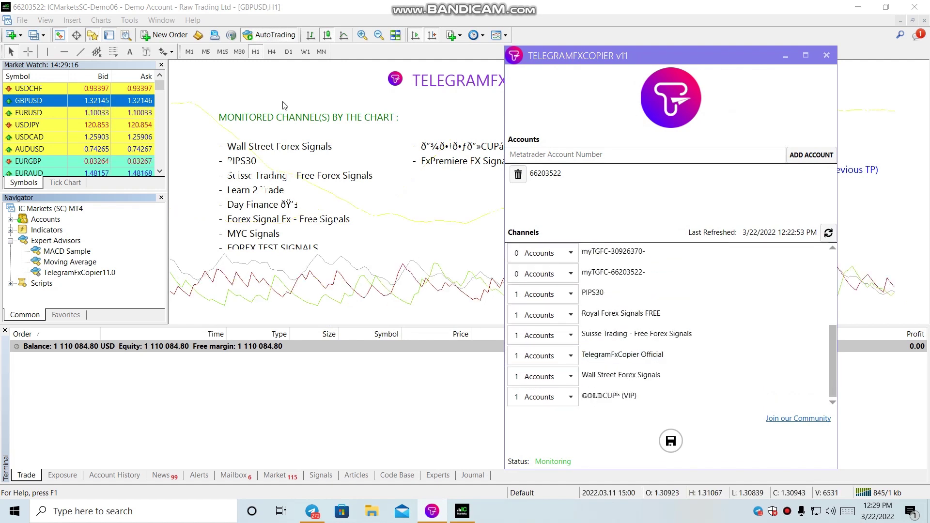
left_click(785, 56)
right_click(522, 104)
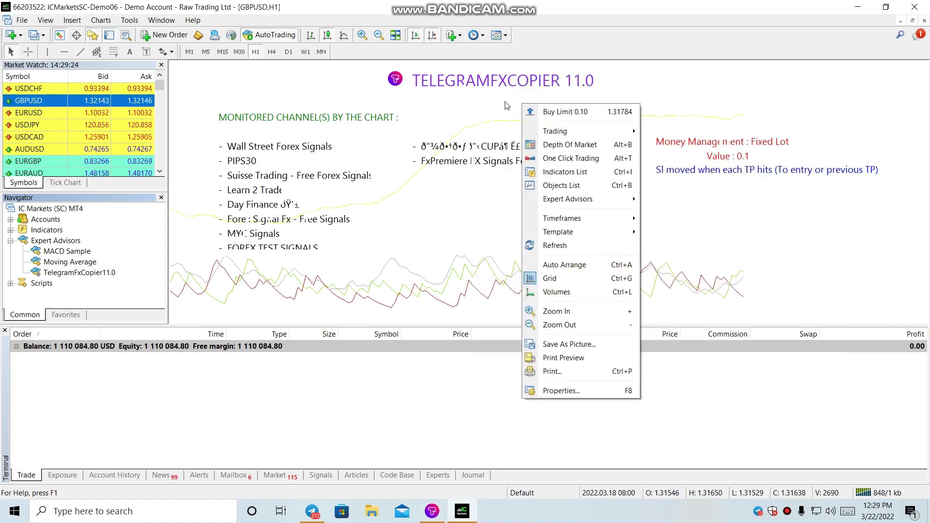
Step: Reapply the attached expert's properties and enlarge the chart area above the orders list
mouse_move(586, 199)
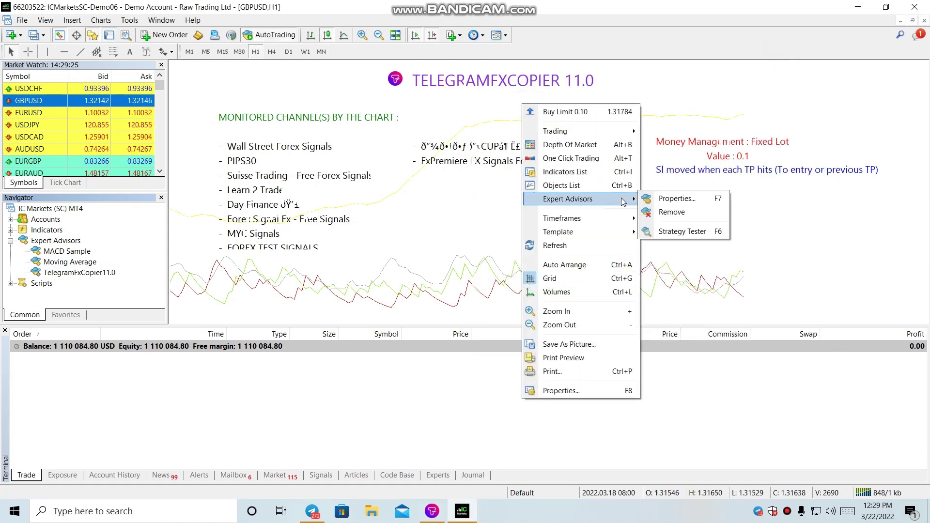
left_click(653, 199)
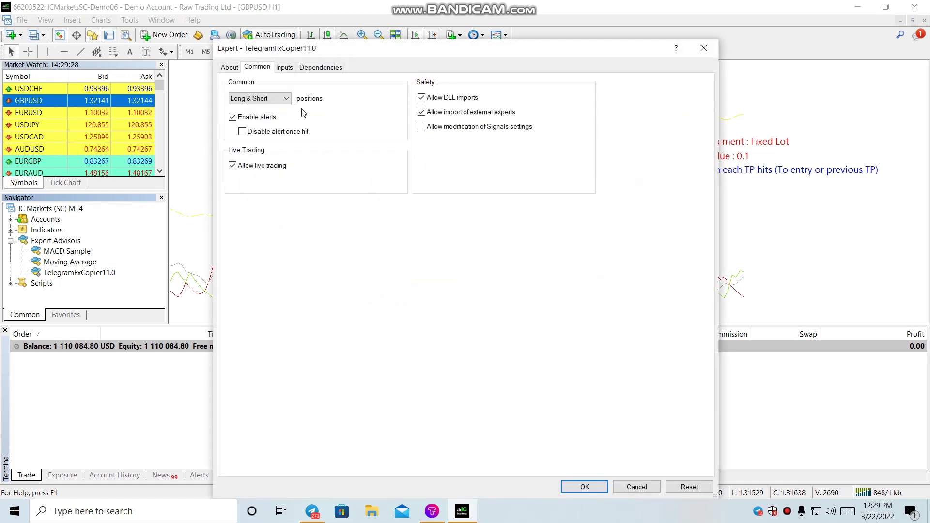
left_click(583, 488)
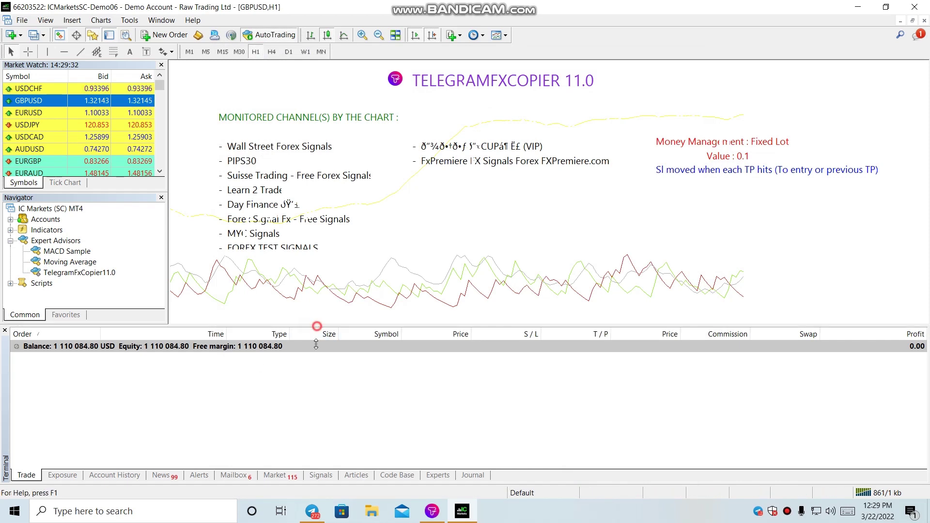
left_click_drag(316, 344, 316, 367)
Step: Check the TelegramFxCopier window reads Monitoring, then bring Telegram up over the MT4 chart
left_click(424, 513)
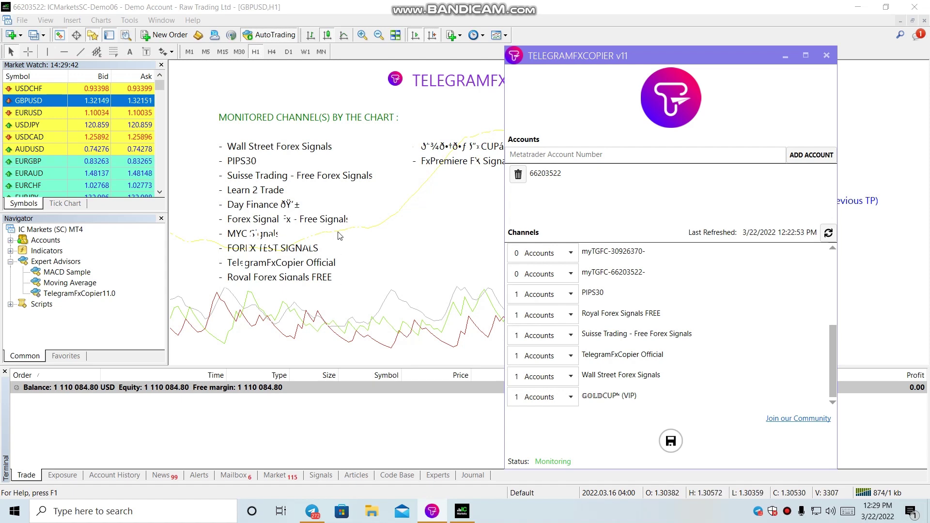
left_click(378, 241)
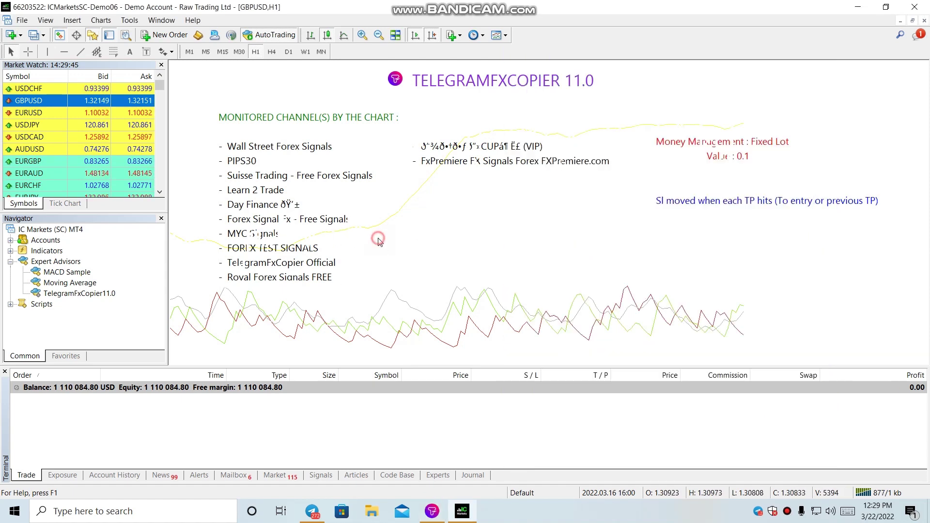
left_click(432, 513)
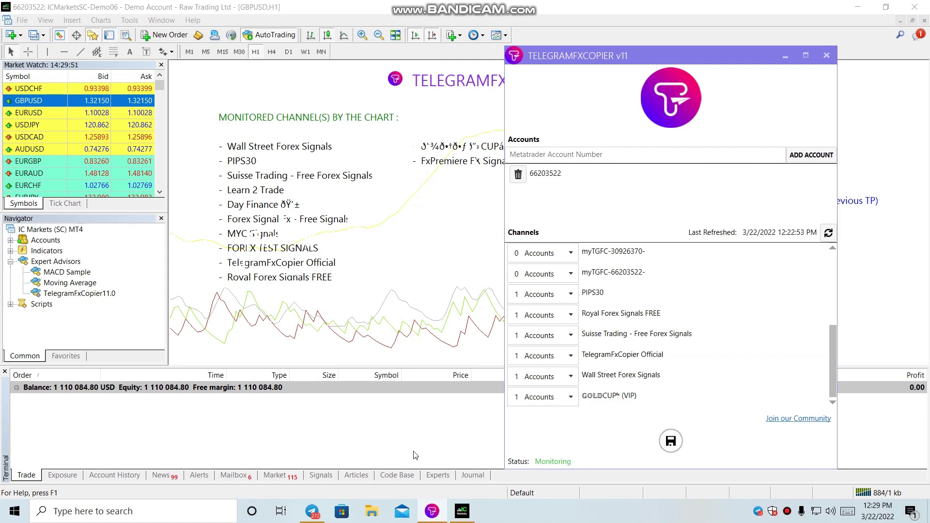
left_click(369, 193)
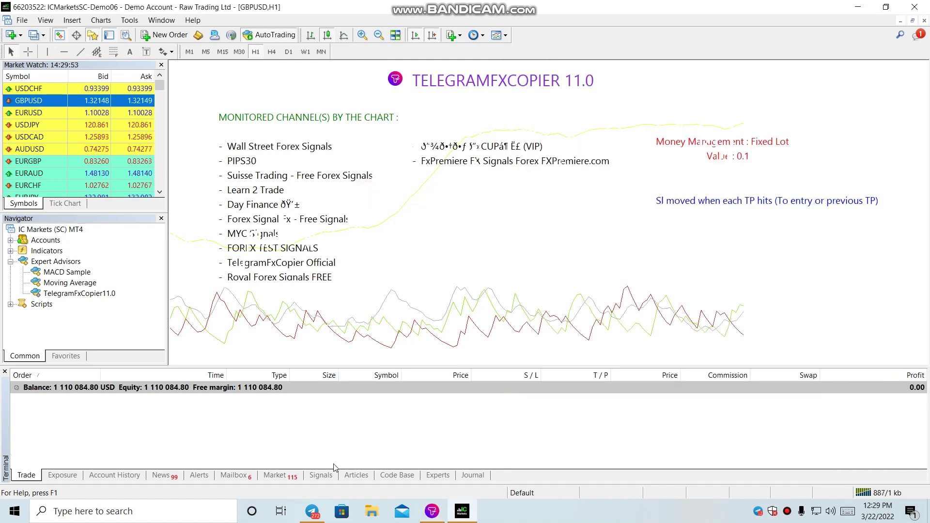
left_click(312, 511)
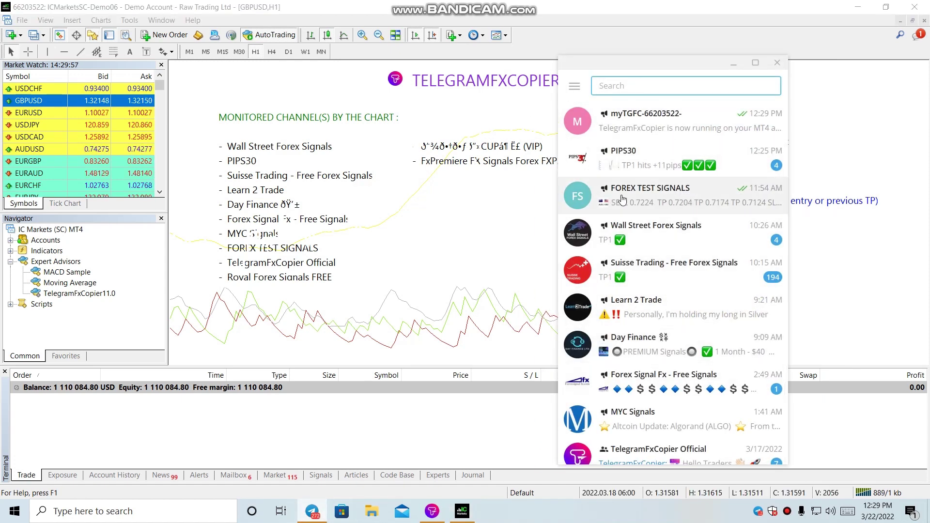
scroll(623, 208, "down", 2)
scroll(625, 227, "up", 2)
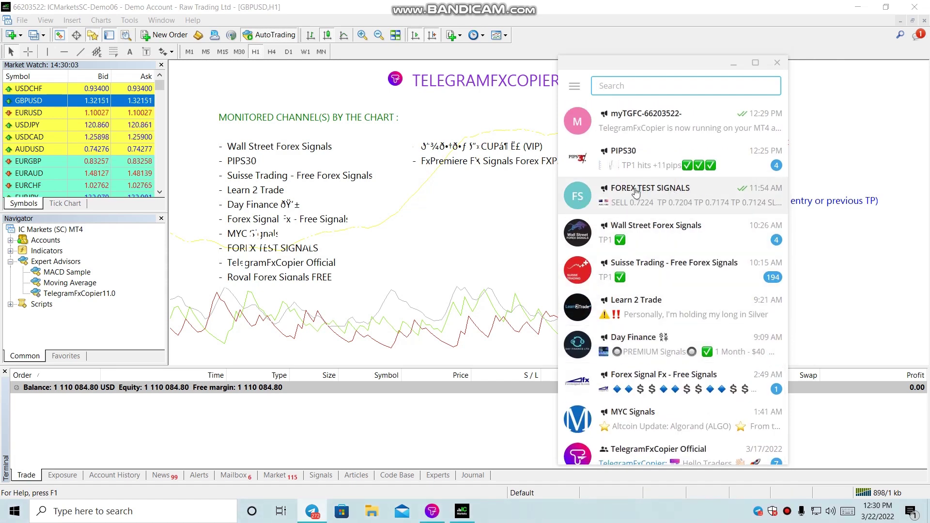
left_click(636, 193)
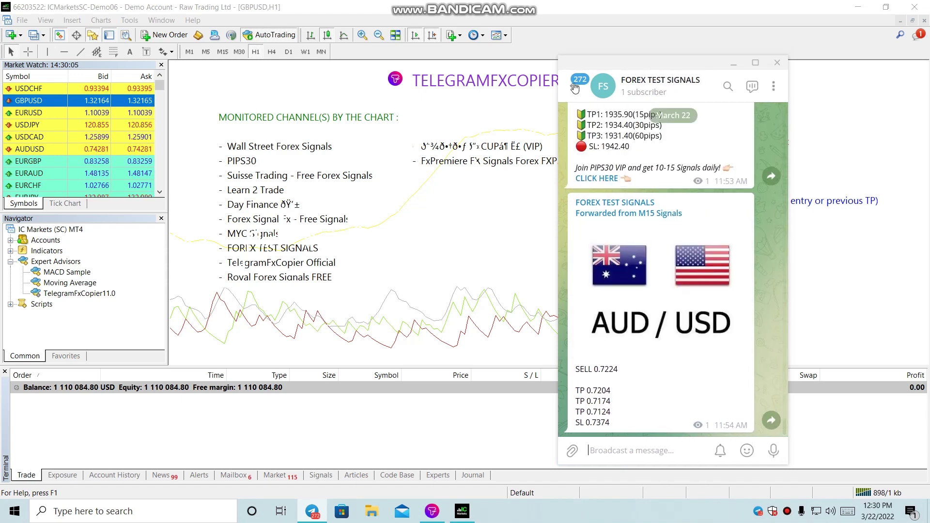
left_click(575, 87)
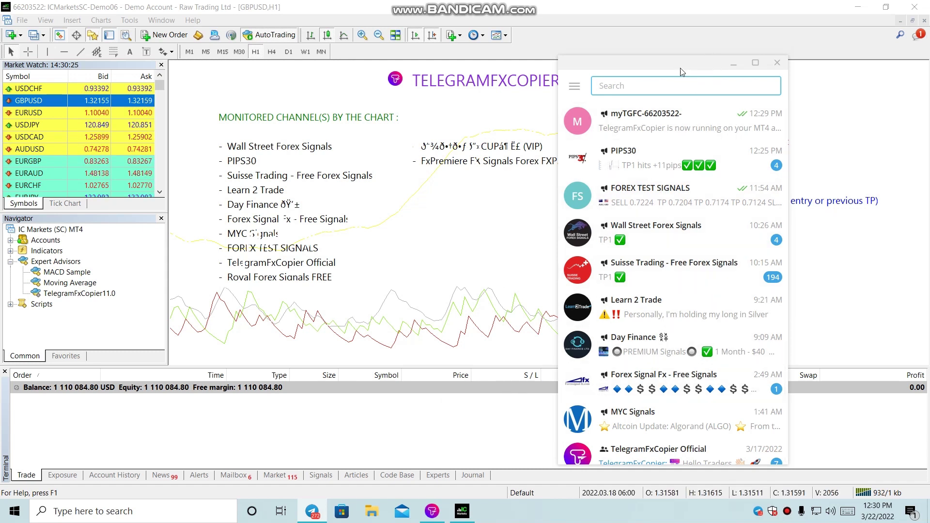
left_click_drag(686, 63, 702, 28)
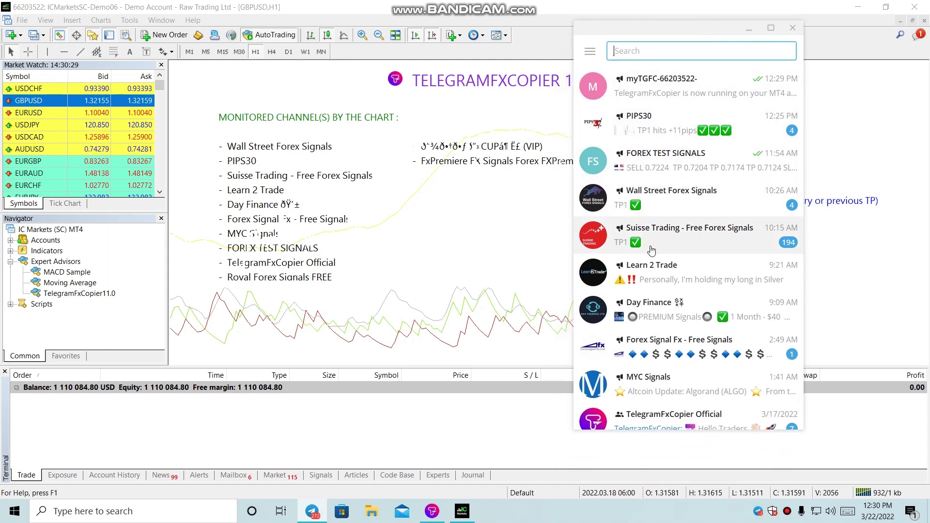
Step: Open the Day Finance channel and find its EURUSD BUY post
scroll(701, 244, "down", 2)
scroll(701, 254, "down", 1)
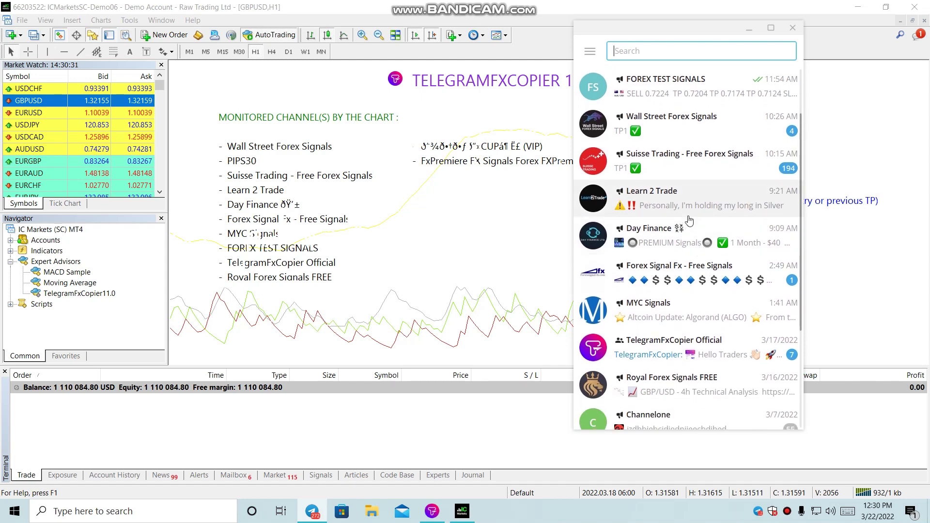
left_click(700, 242)
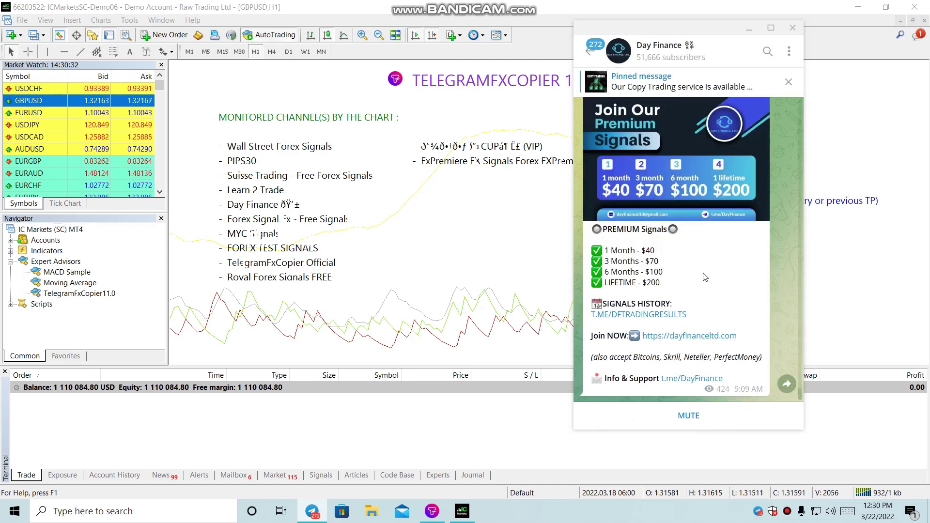
scroll(702, 273, "up", 10)
scroll(703, 273, "up", 1)
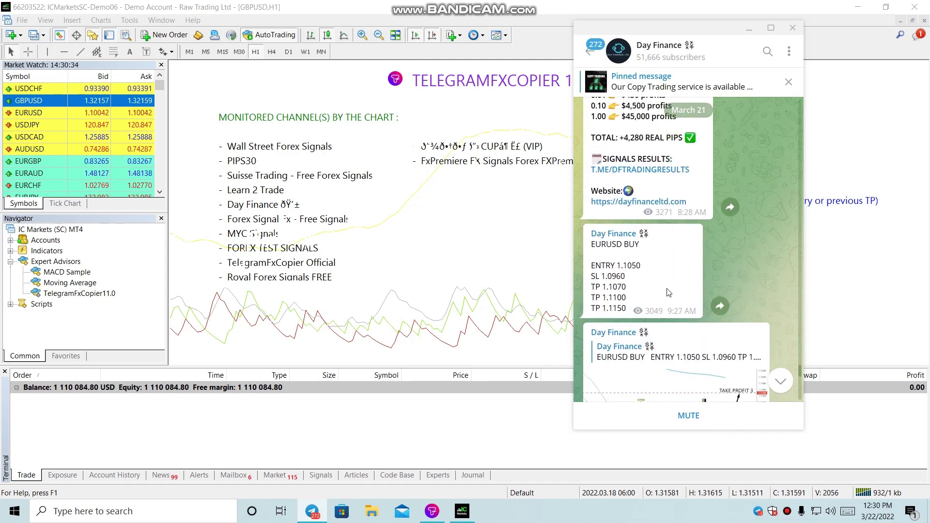
Step: Forward the EURUSD BUY post to FOREX TEST SIGNALS, then hide Telegram to see the trades
right_click(672, 241)
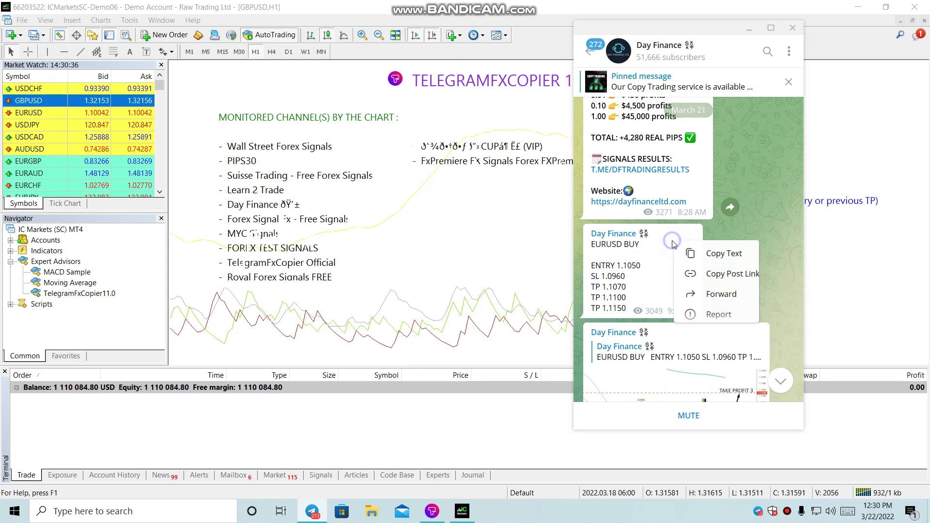
left_click(706, 296)
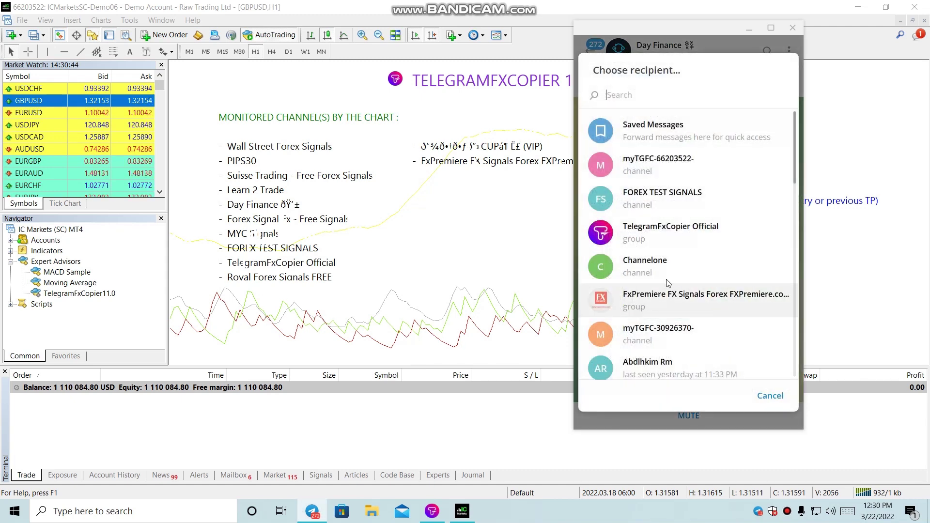
left_click(667, 199)
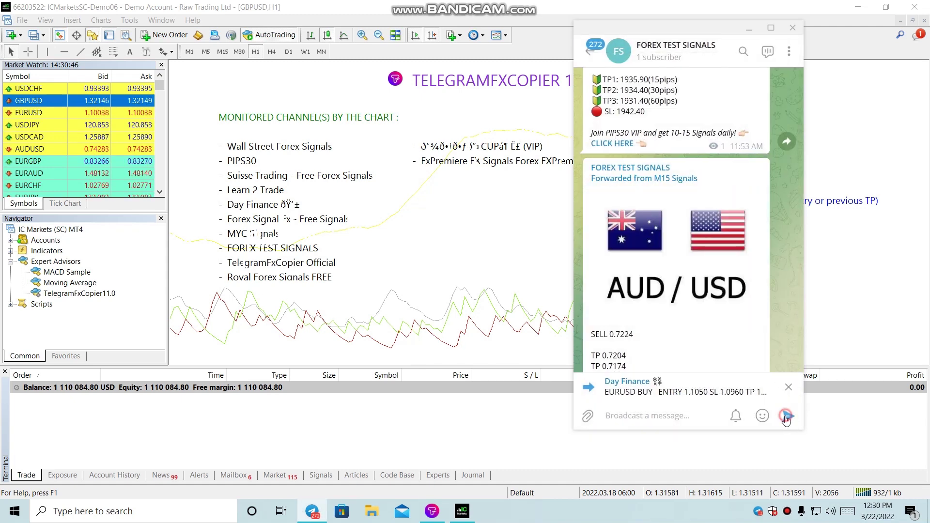
left_click(786, 417)
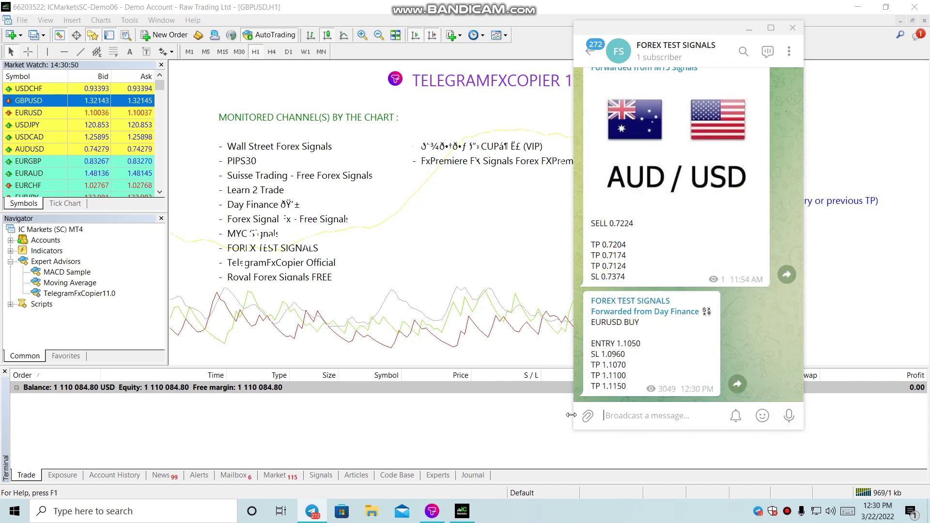
left_click(753, 31)
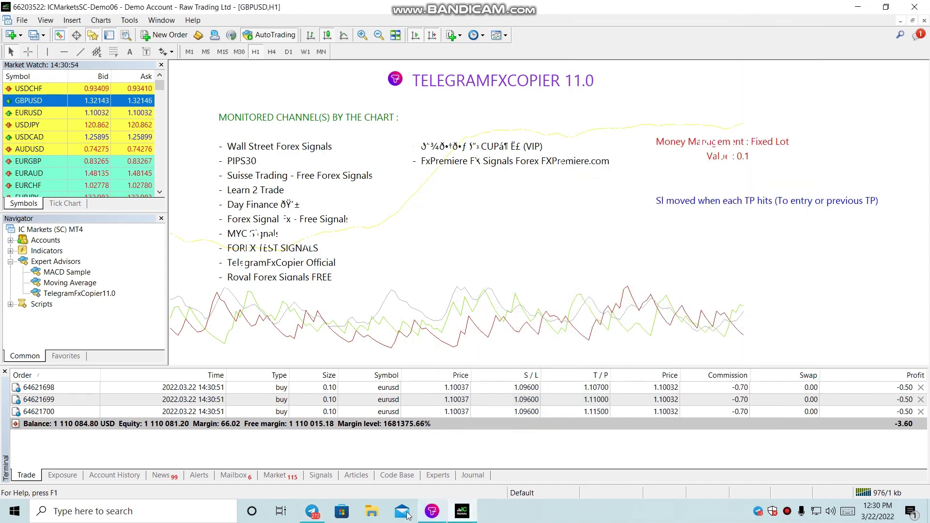
Step: Restore Telegram, move it left and shorten it so the EURUSD trades stay visible
left_click(314, 512)
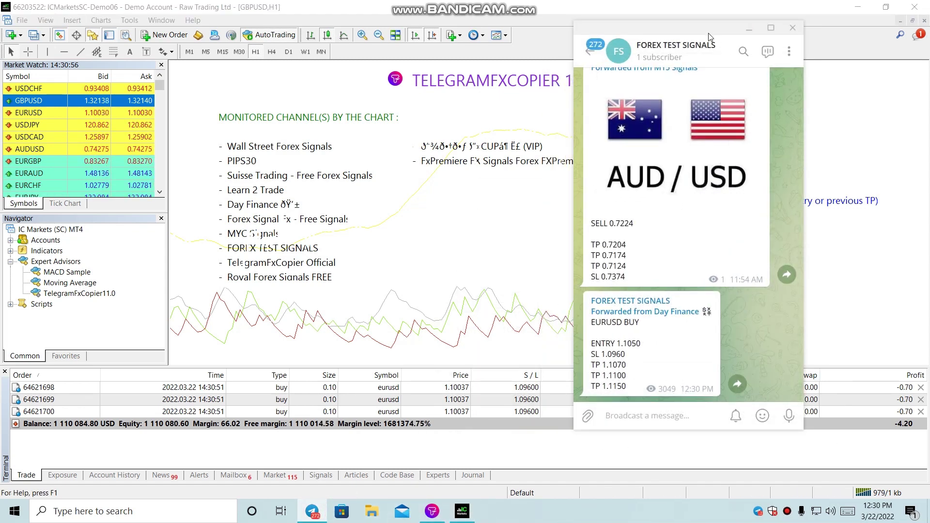
left_click_drag(703, 7, 499, 12)
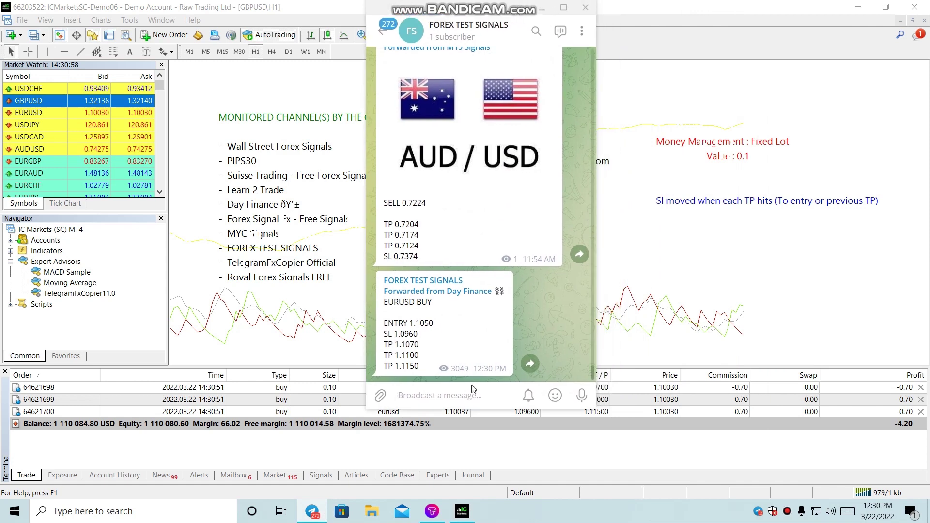
left_click_drag(488, 410, 487, 372)
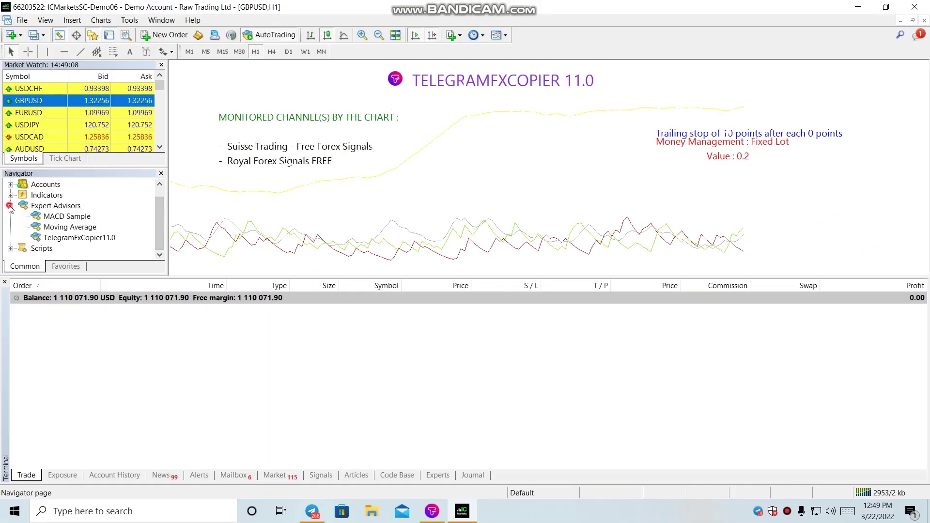
Step: Collapse the Navigator's Expert Advisors list and bring Telegram up at its chat list
left_click(10, 206)
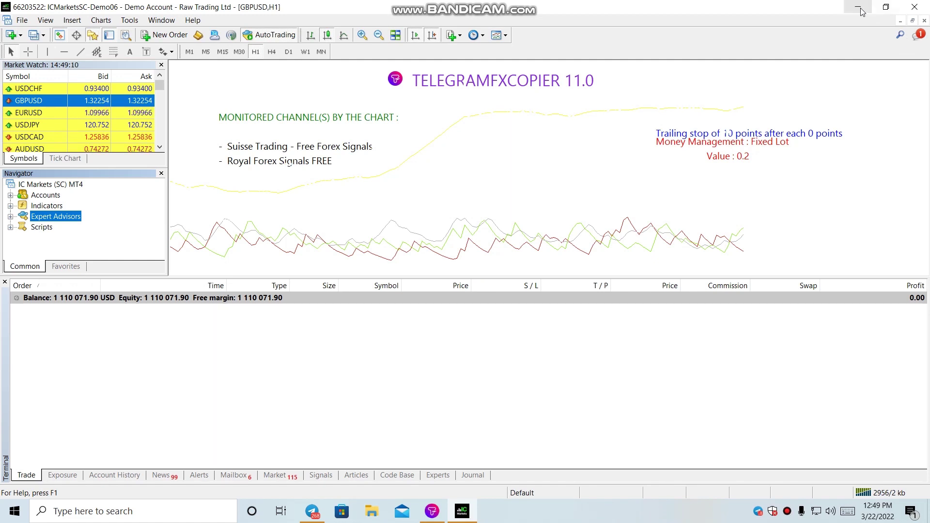
mouse_move(316, 519)
left_click(319, 519)
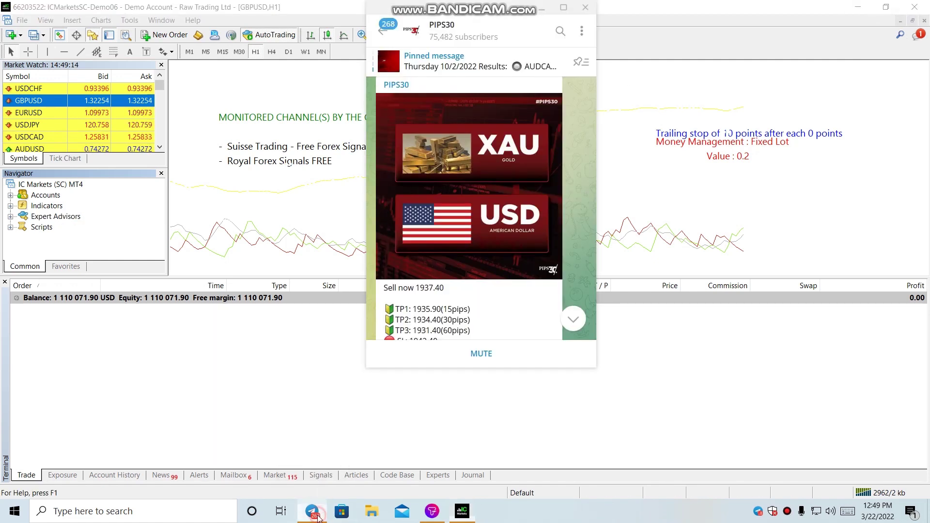
left_click(383, 33)
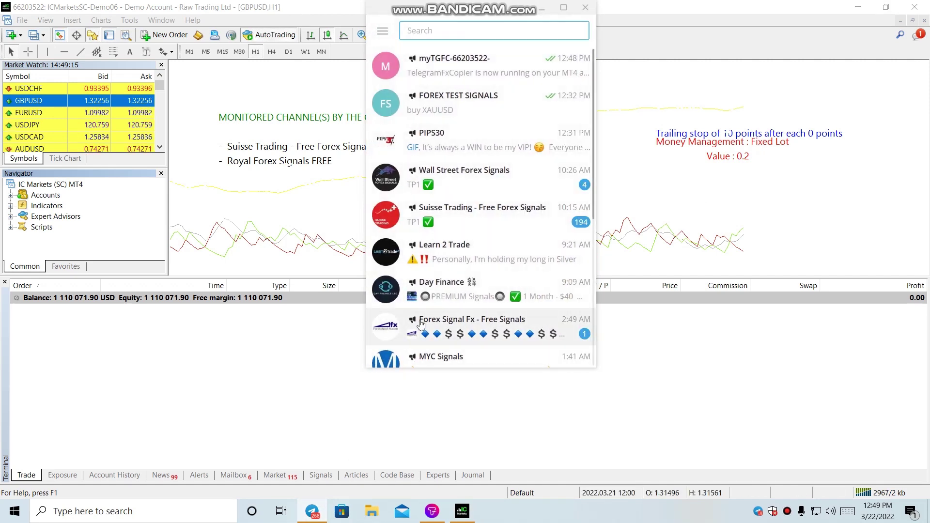
Step: Minimize Telegram, the TelegramFxCopier window and MT4 to reveal the desktop
mouse_move(439, 519)
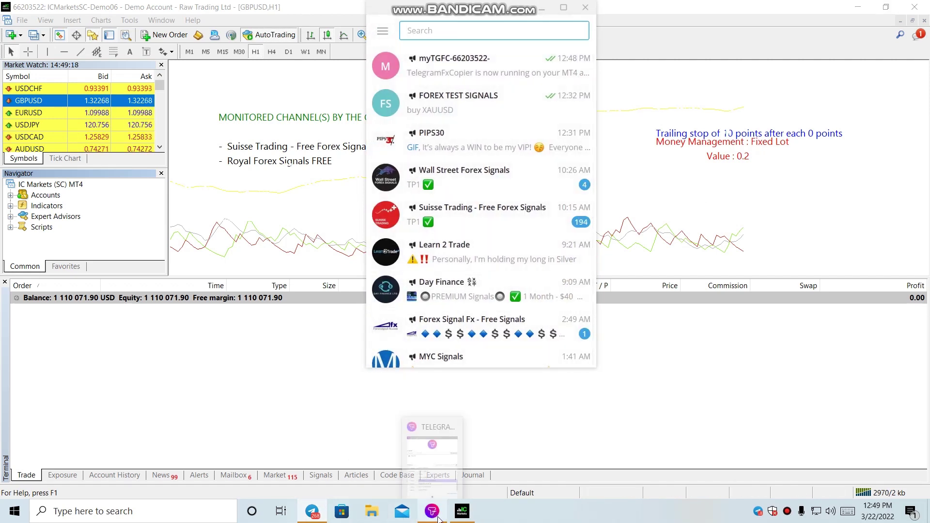
left_click(432, 453)
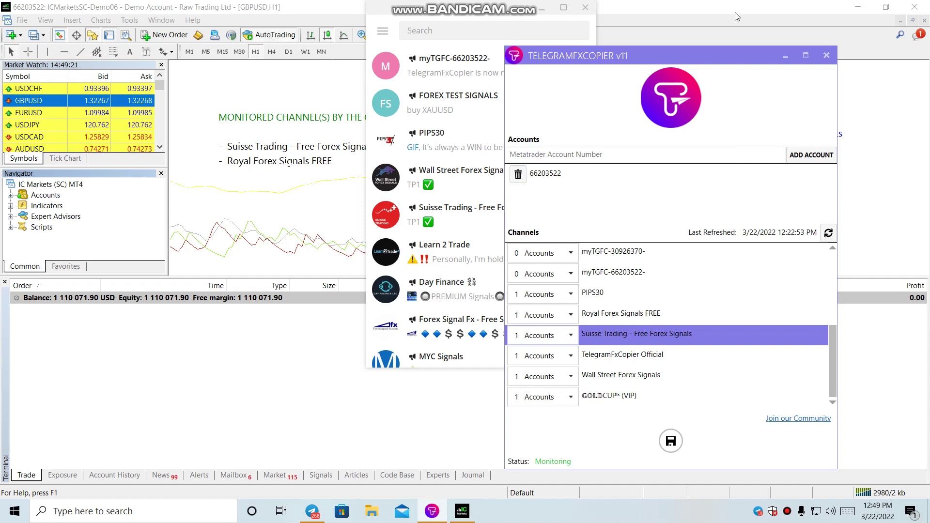
left_click(541, 8)
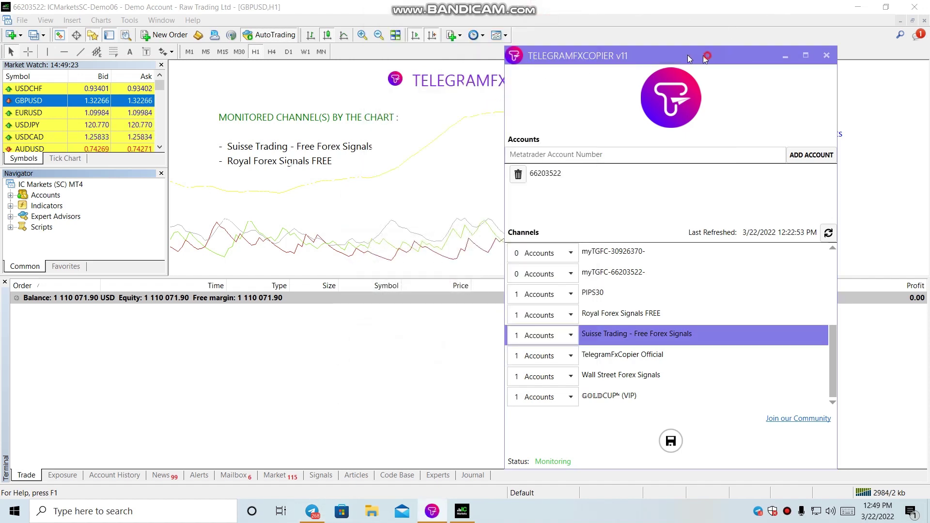
left_click_drag(705, 57, 530, 53)
left_click(612, 54)
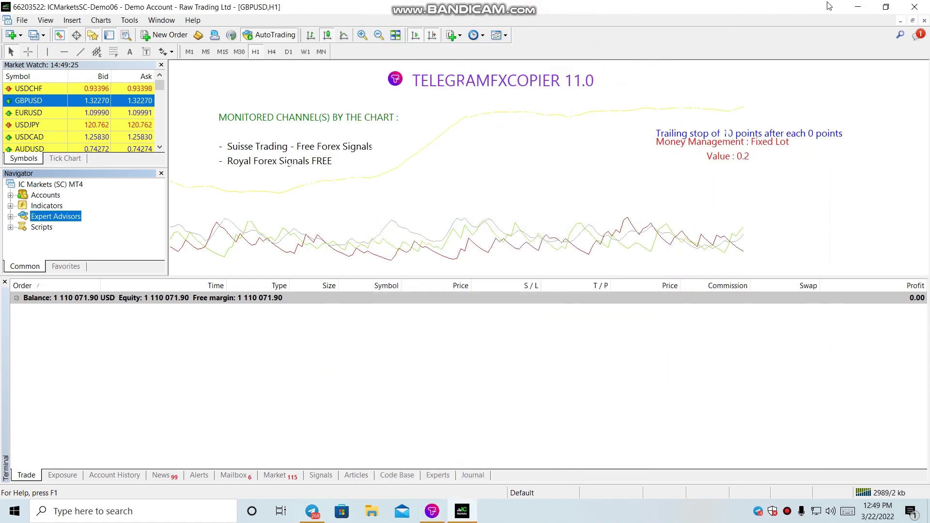
left_click(858, 8)
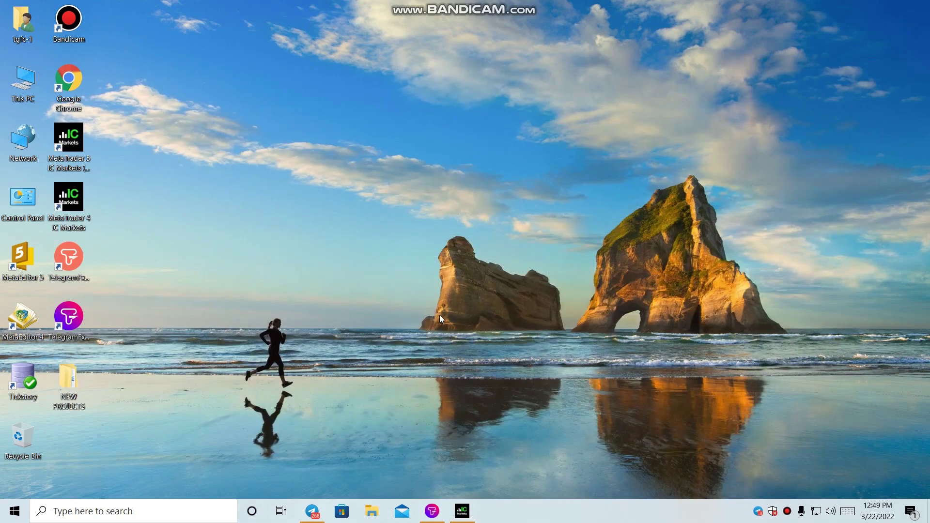